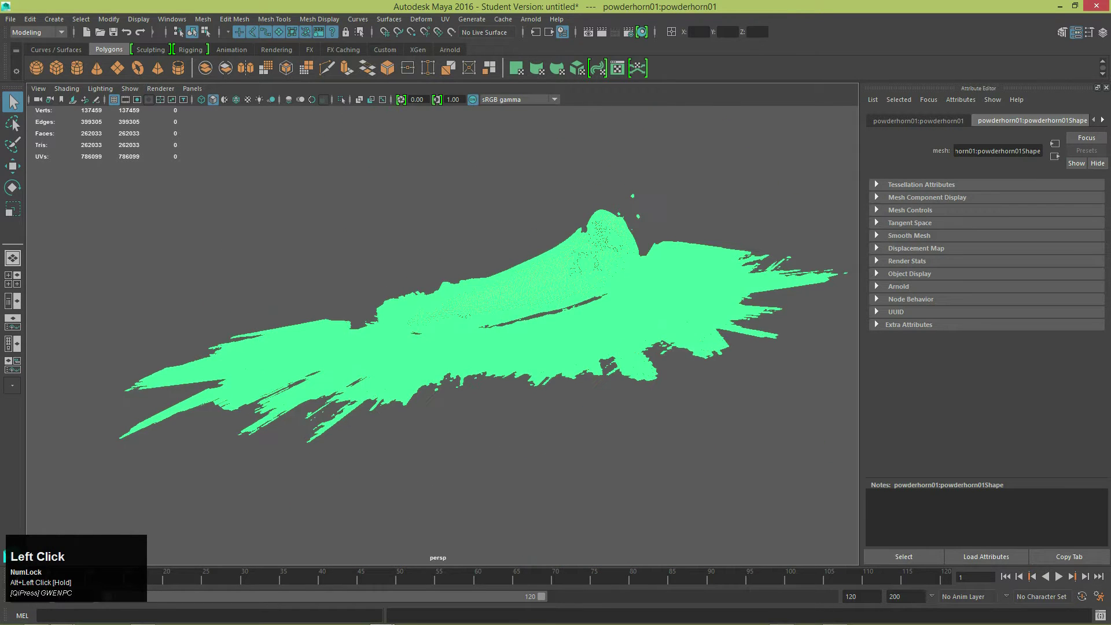
# - Move the powderhorn01 scan vertically in the top view toward the grid origin
pyautogui.click(12, 279)
pyautogui.scroll(-5, 234, 451)
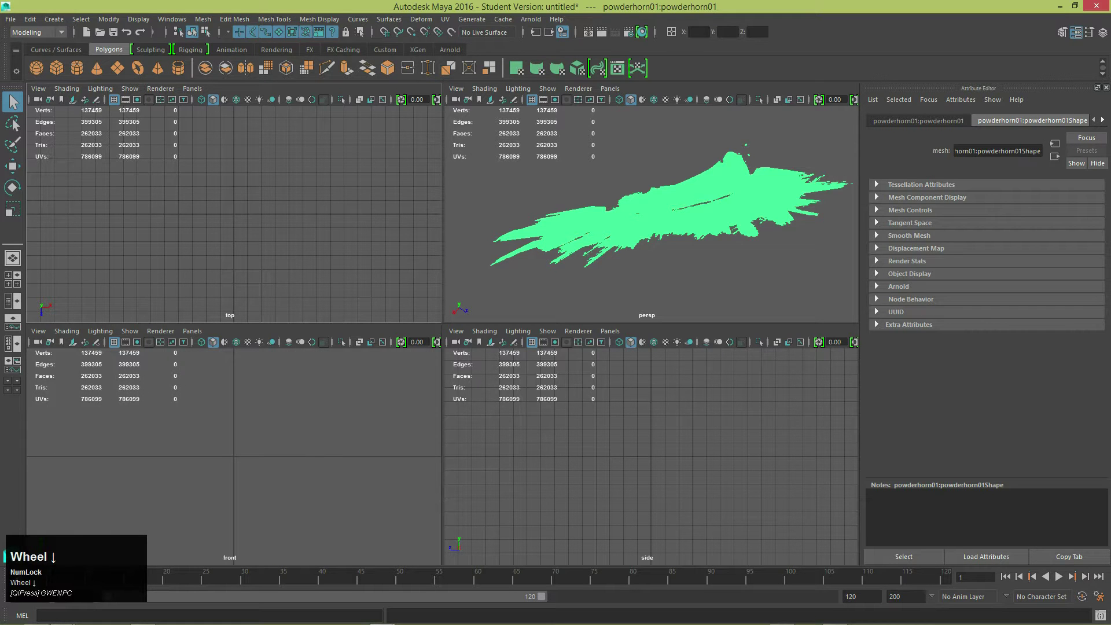
pyautogui.press('space')
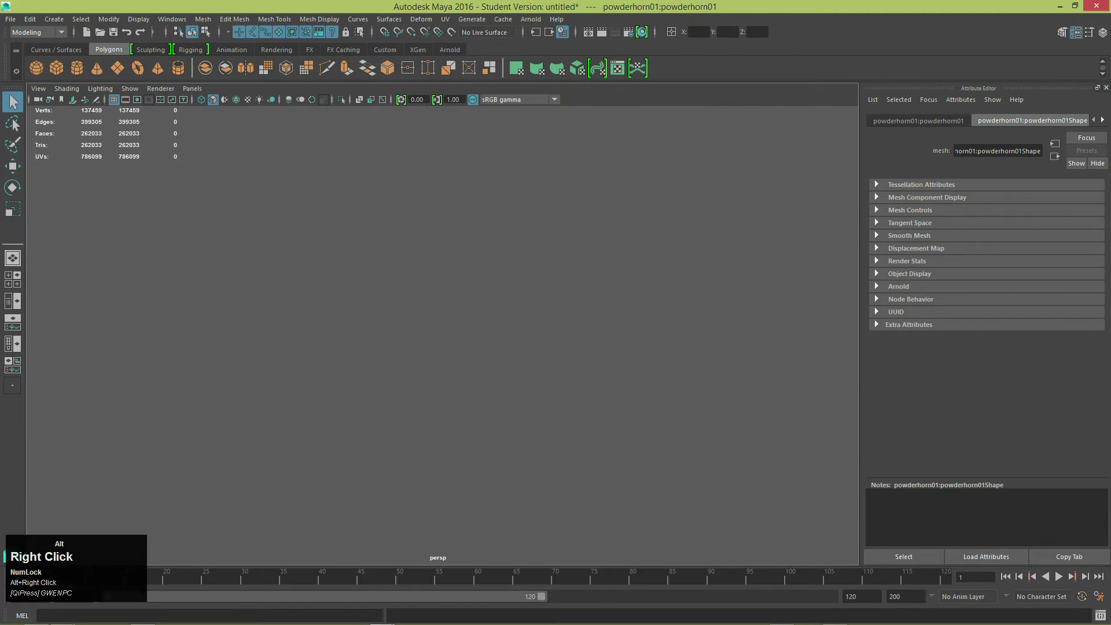
pyautogui.keyDown('alt'); pyautogui.moveTo(405, 330); pyautogui.dragTo(463, 330, button='right'); pyautogui.keyUp('alt')
pyautogui.moveTo(463, 330)
pyautogui.keyDown('alt'); pyautogui.mouseDown()
pyautogui.moveTo(480, 416)
pyautogui.moveTo(465, 351)
pyautogui.mouseUp(); pyautogui.keyUp('alt')
pyautogui.click(13, 280)
pyautogui.scroll(-3, 234, 214)
pyautogui.press('space')
pyautogui.scroll(-5, 236, 247)
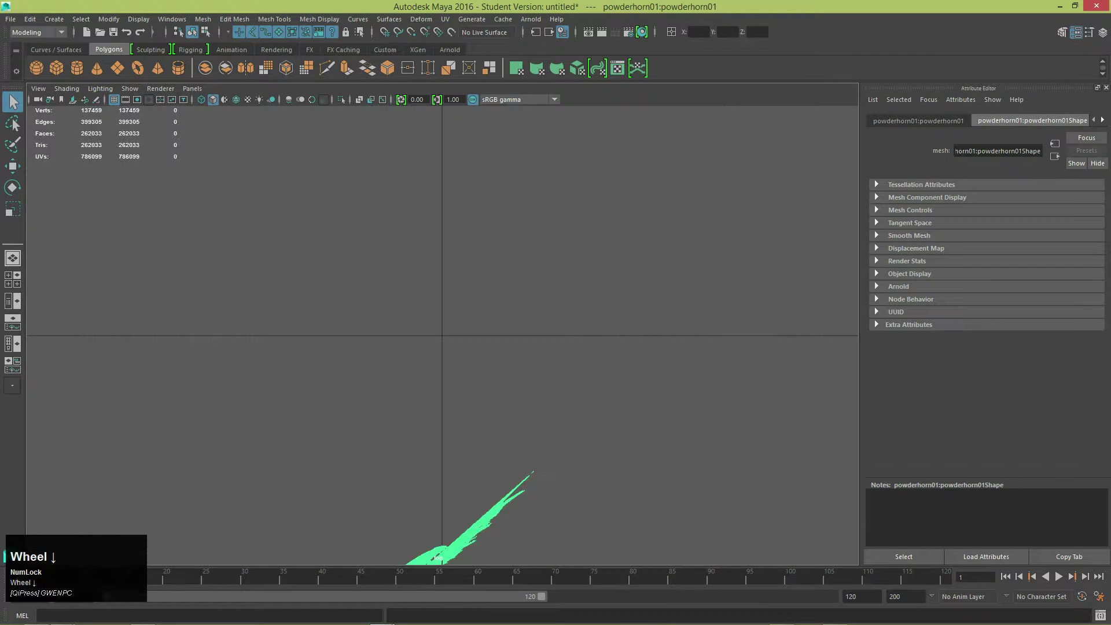
pyautogui.click(12, 166)
pyautogui.moveTo(442, 417); pyautogui.dragTo(442, 354)
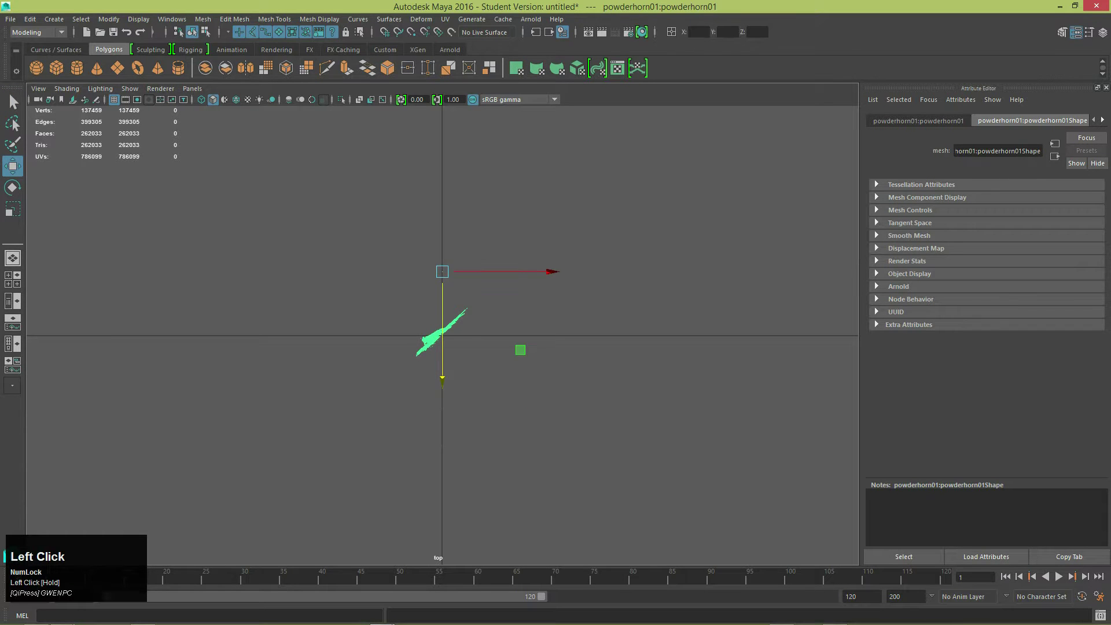
# - Center the scan's pivot and rotate the scan in the top view until its ground plane runs horizontally
pyautogui.press('f')
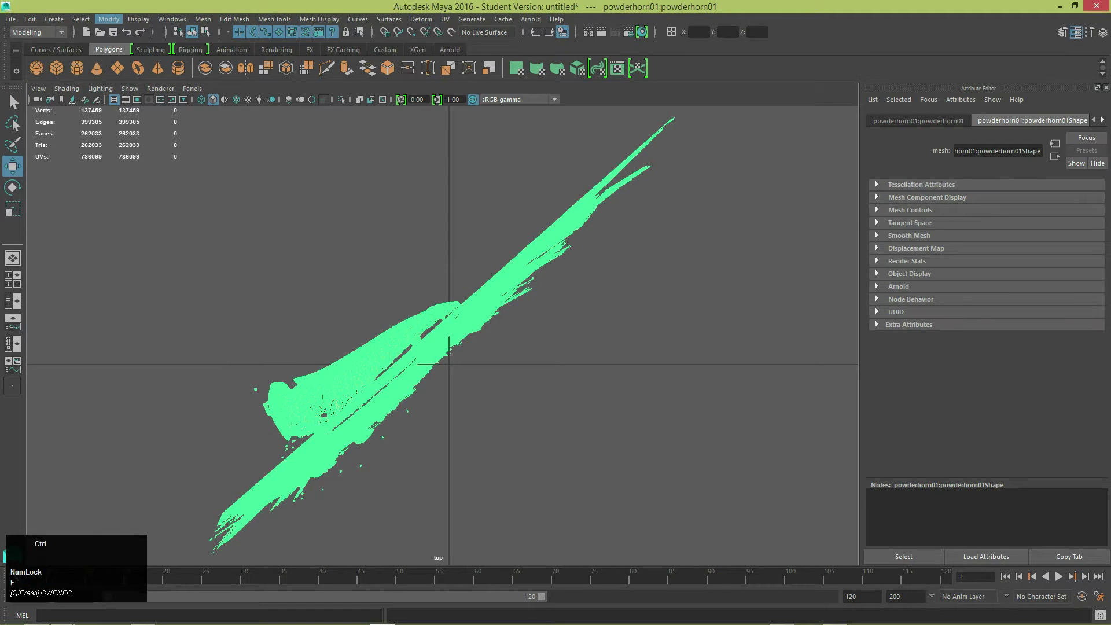
pyautogui.click(109, 19)
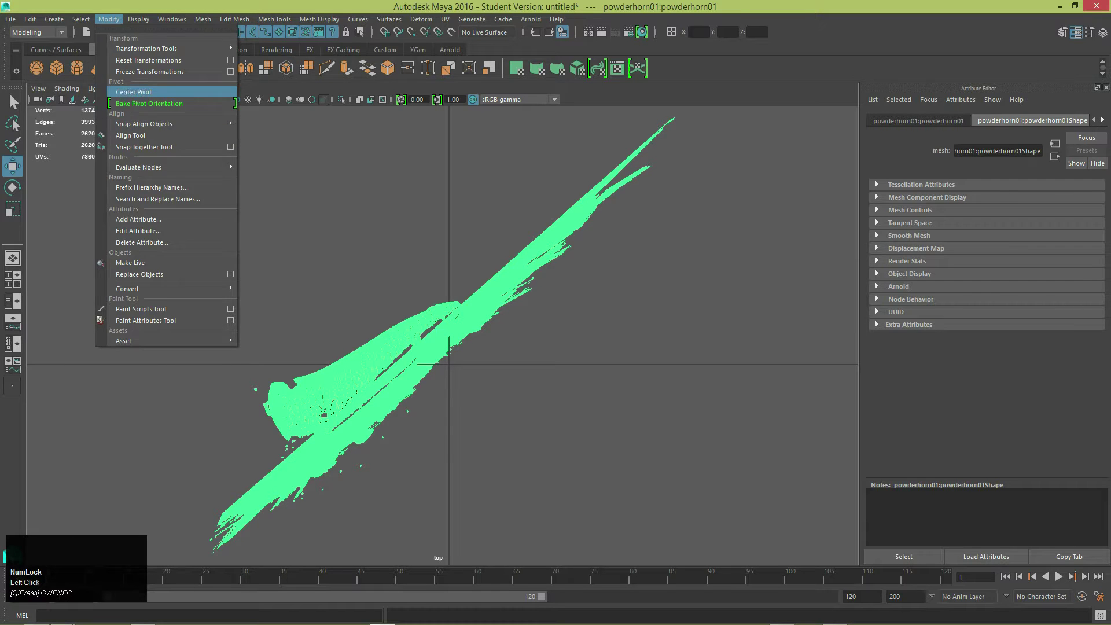
pyautogui.click(132, 92)
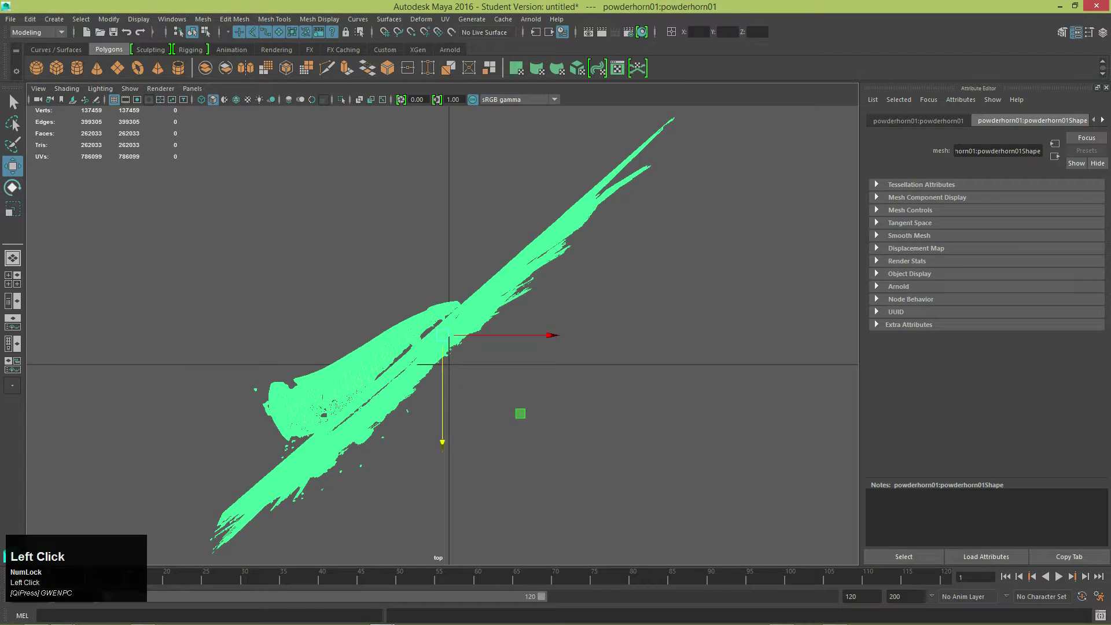
pyautogui.click(12, 187)
pyautogui.moveTo(508, 235); pyautogui.dragTo(557, 302)
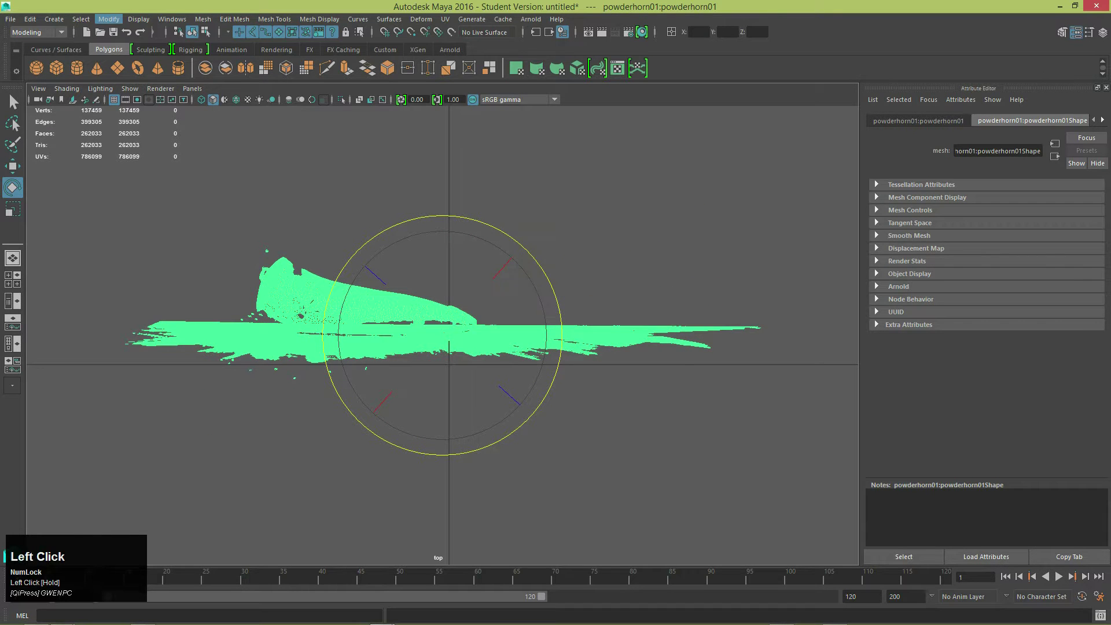
# - Freeze the scan's transformations and rotate it about the X axis until its ground plane lies flat facing the top view
pyautogui.click(109, 19)
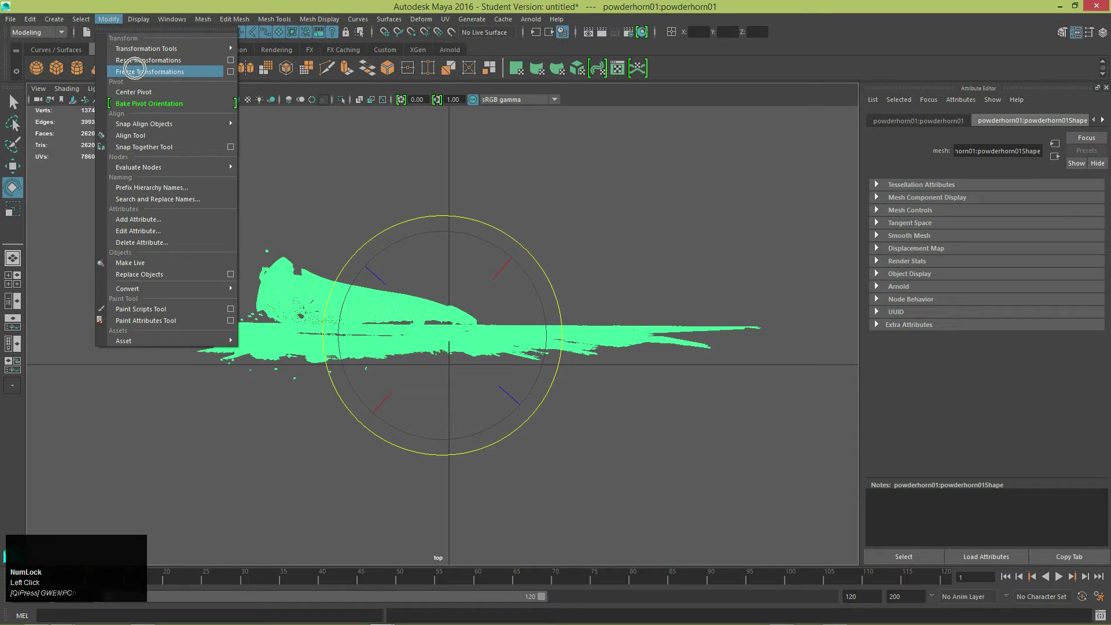
pyautogui.click(139, 72)
pyautogui.moveTo(442, 239); pyautogui.dragTo(441, 400)
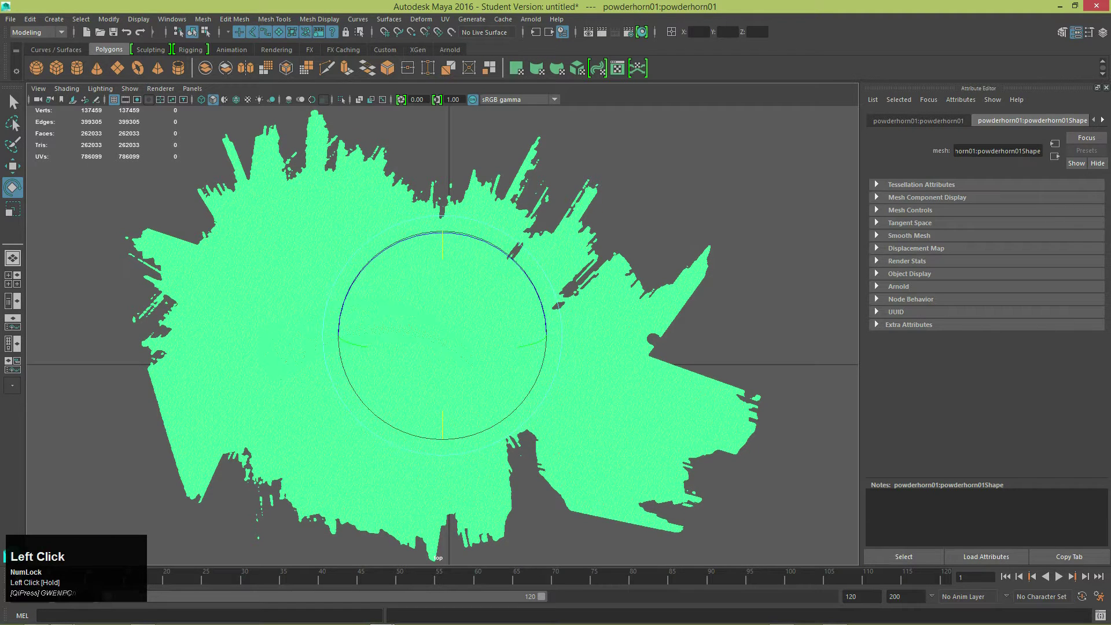
# - Move the flattened scan in the top view so the horn sits around the grid origin
pyautogui.click(13, 166)
pyautogui.moveTo(470, 335); pyautogui.dragTo(546, 335)
pyautogui.moveTo(518, 417); pyautogui.dragTo(518, 442)
pyautogui.moveTo(625, 360); pyautogui.dragTo(650, 360)
# - Lower the scan vertically in the front view to bring its ground plane to grid level
pyautogui.click(13, 280)
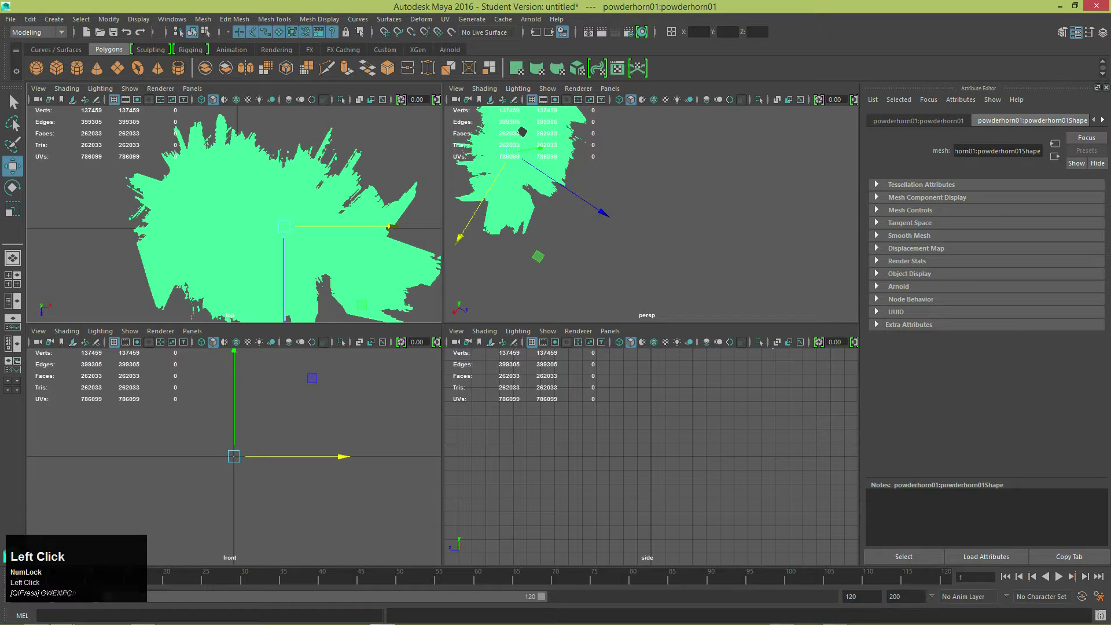
pyautogui.press('space')
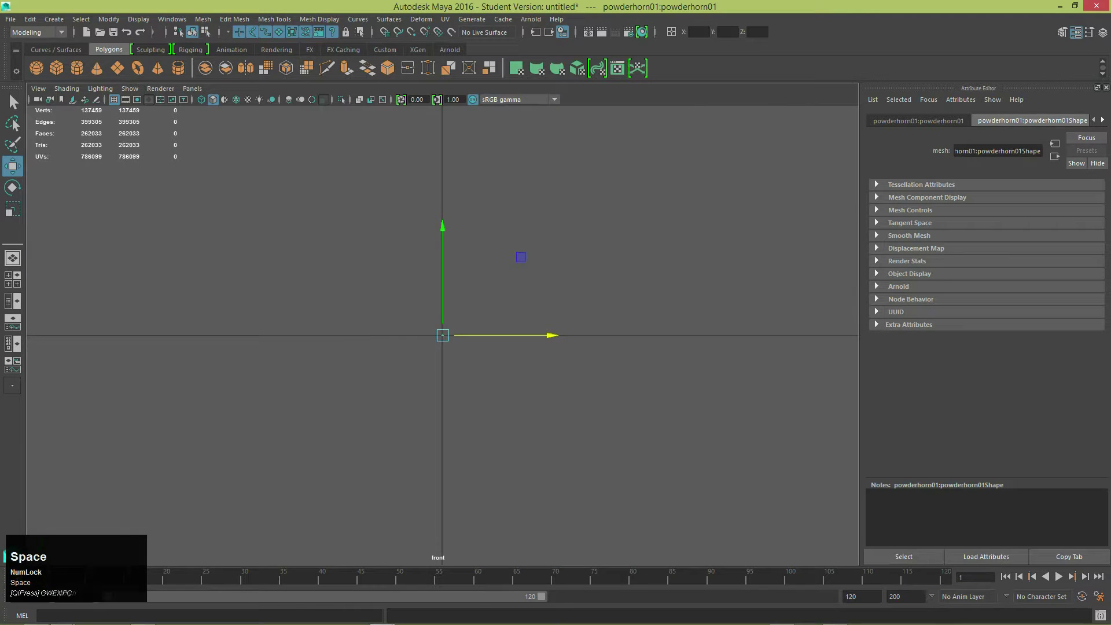
pyautogui.press('f')
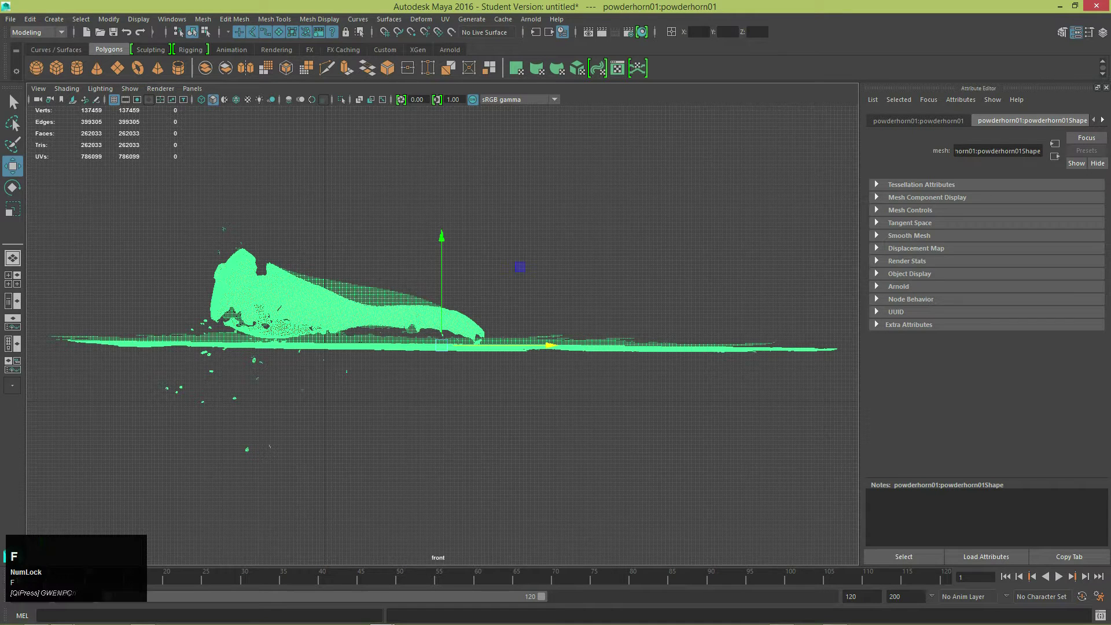
pyautogui.moveTo(442, 284); pyautogui.dragTo(441, 346)
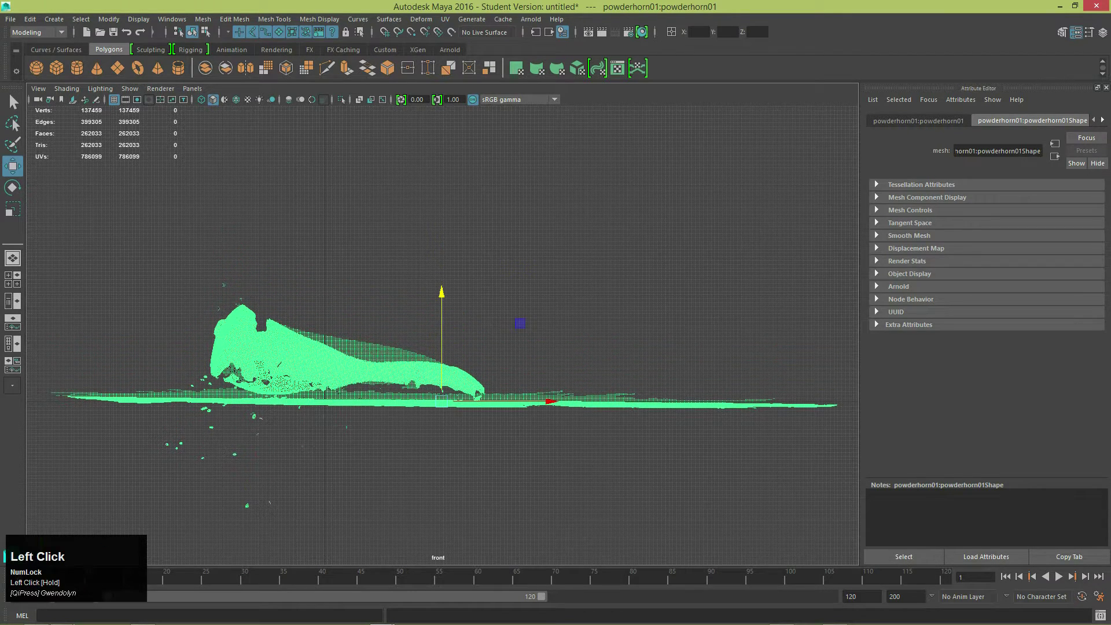
# - Fine-tune the scan's rotation in the front view until its ground plane appears level and edge-on
pyautogui.click(12, 186)
pyautogui.moveTo(462, 288); pyautogui.dragTo(460, 283)
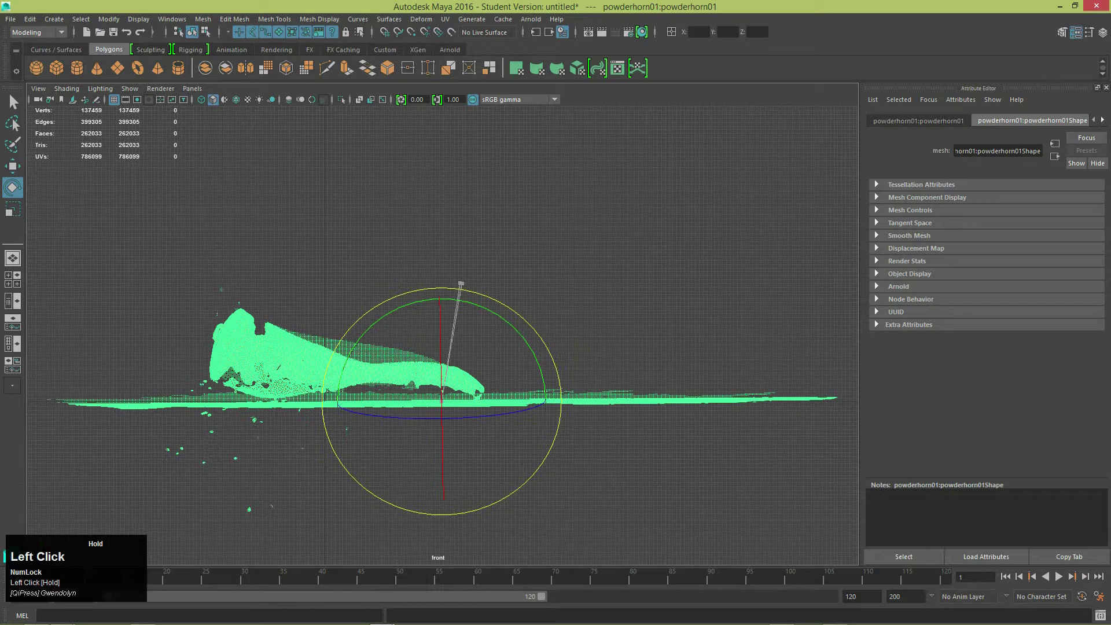
pyautogui.moveTo(460, 283); pyautogui.dragTo(462, 283)
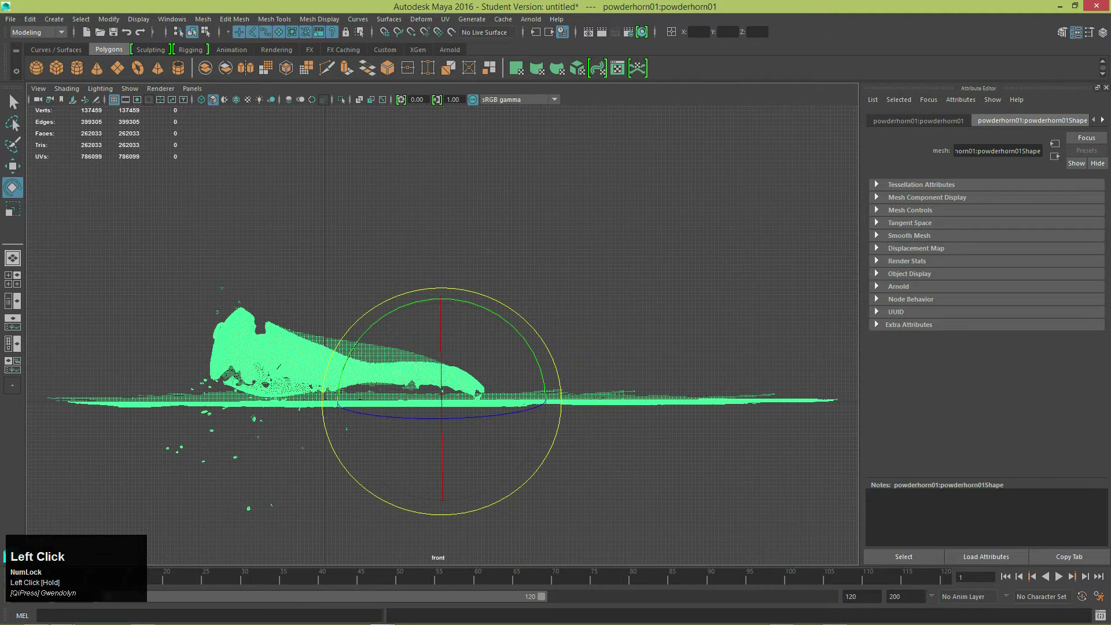
pyautogui.click(461, 283)
pyautogui.click(438, 372)
pyautogui.moveTo(441, 352); pyautogui.dragTo(441, 351)
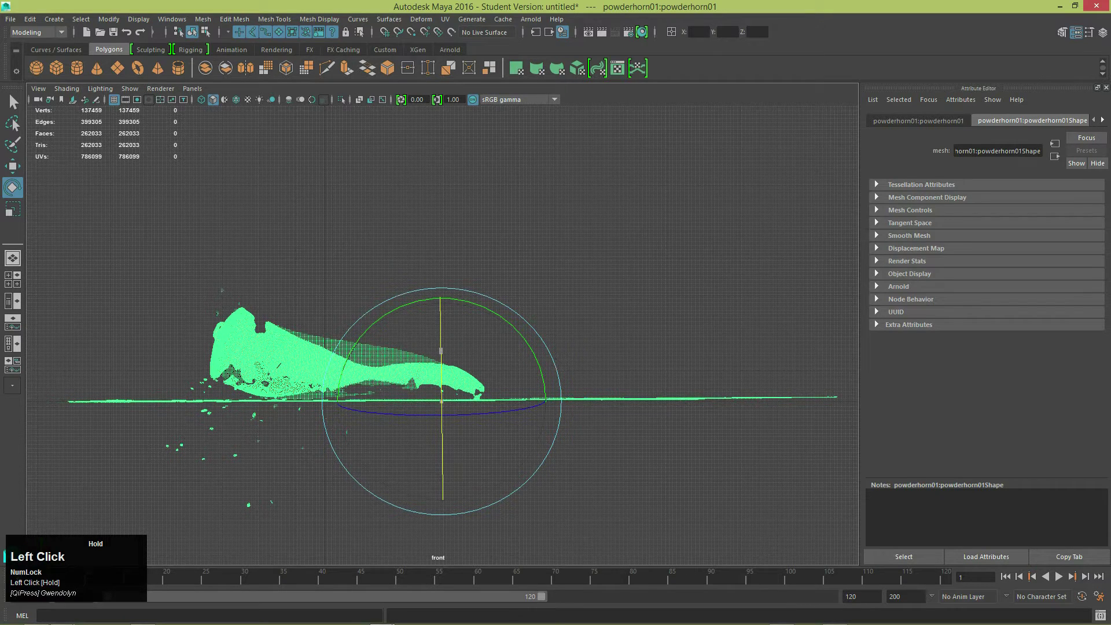
# - Delete the ground-plane and debris faces beneath the horn and the leftover ground faces beyond its tip
pyautogui.click(12, 208)
pyautogui.moveTo(268, 291); pyautogui.dragTo(268, 322, button='right')
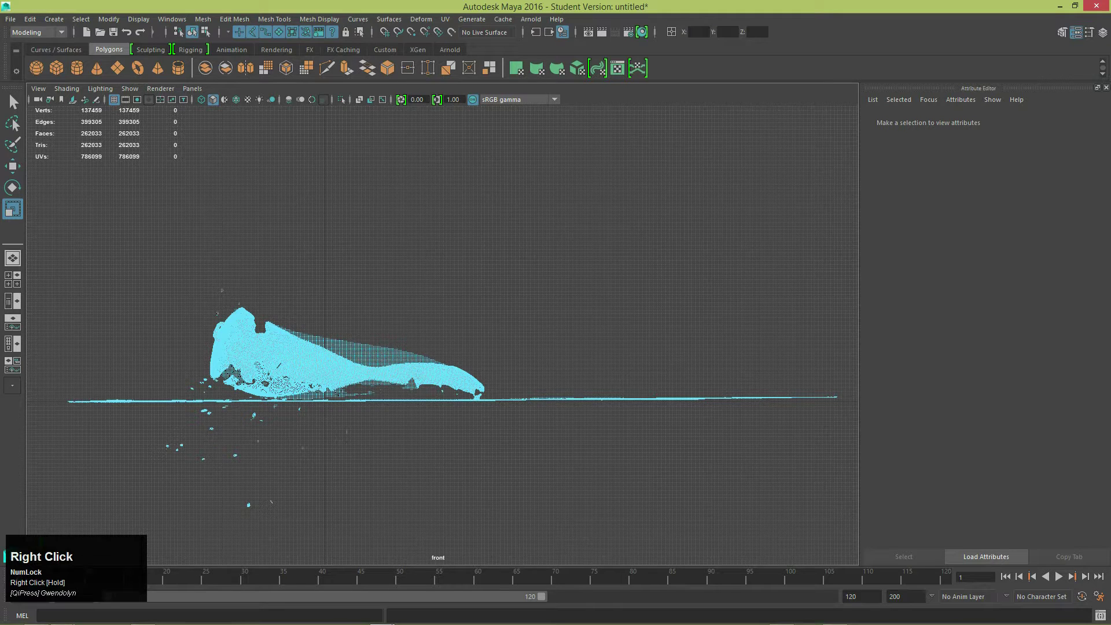
pyautogui.moveTo(62, 399); pyautogui.dragTo(838, 521)
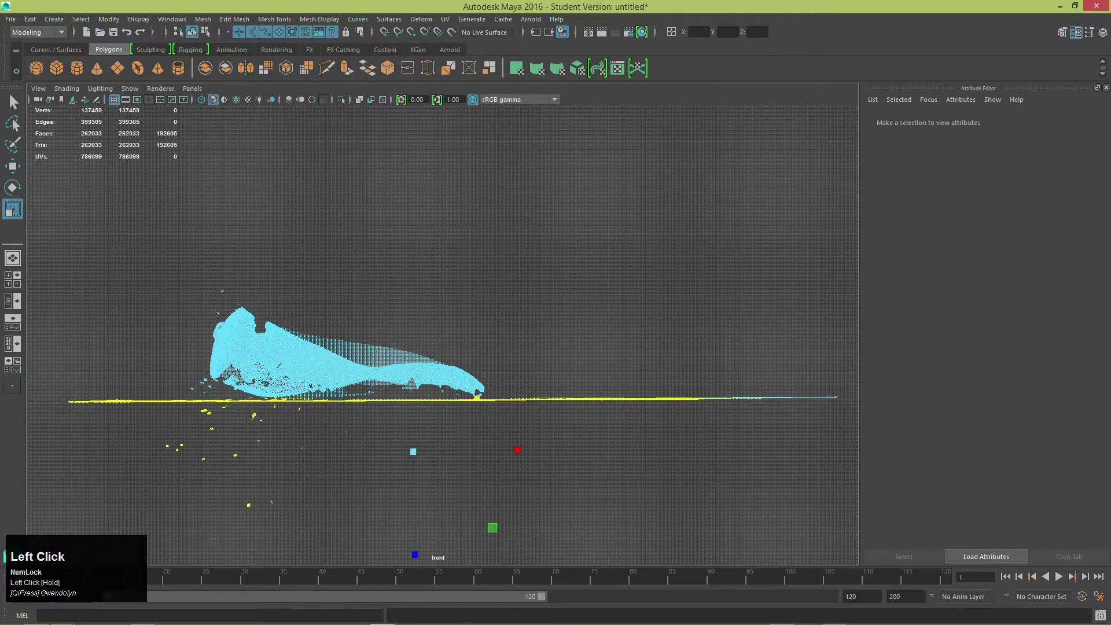
pyautogui.press('BackSpace')
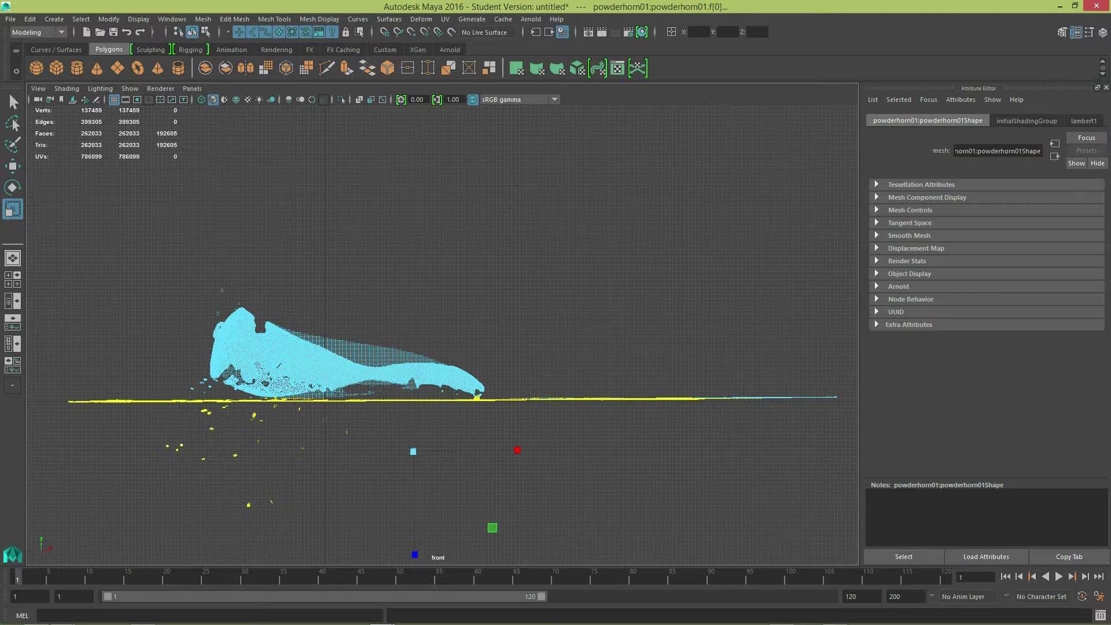
pyautogui.press('Delete')
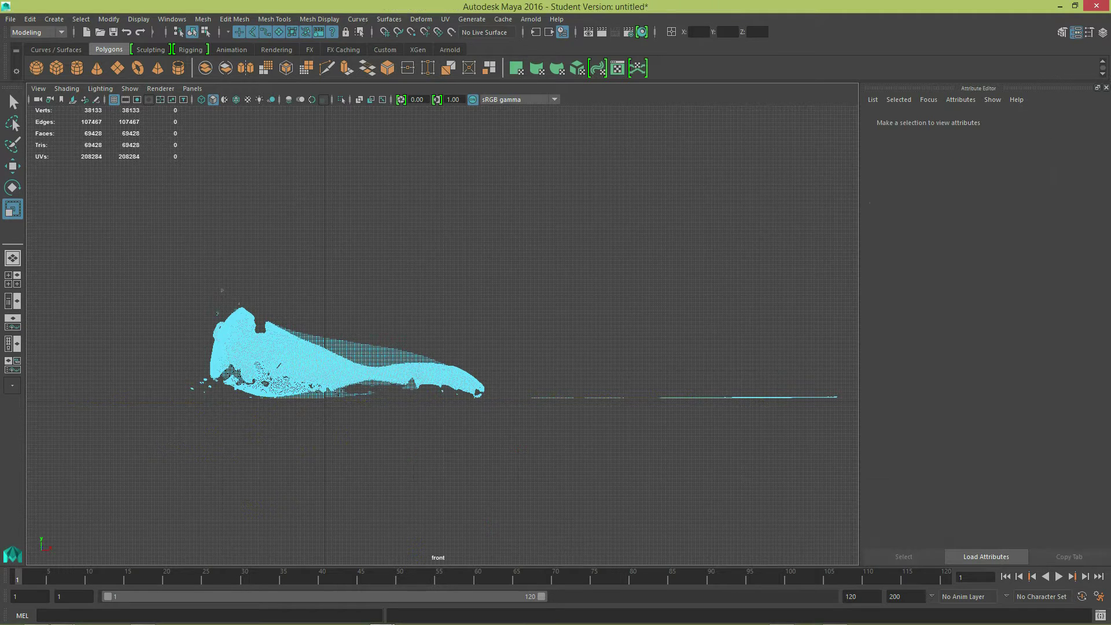
pyautogui.moveTo(521, 347); pyautogui.dragTo(849, 431)
pyautogui.press('BackSpace')
# - Return to object selection in the perspective view and separate the trimmed powderhorn01 mesh into individual pieces
pyautogui.click(13, 258)
pyautogui.keyDown('alt'); pyautogui.moveTo(174, 168); pyautogui.dragTo(138, 248); pyautogui.keyUp('alt')
pyautogui.moveTo(139, 248); pyautogui.dragTo(173, 226, button='right')
pyautogui.click(151, 246)
pyautogui.press('f')
pyautogui.keyDown('alt'); pyautogui.moveTo(151, 248); pyautogui.dragTo(158, 347); pyautogui.keyUp('alt')
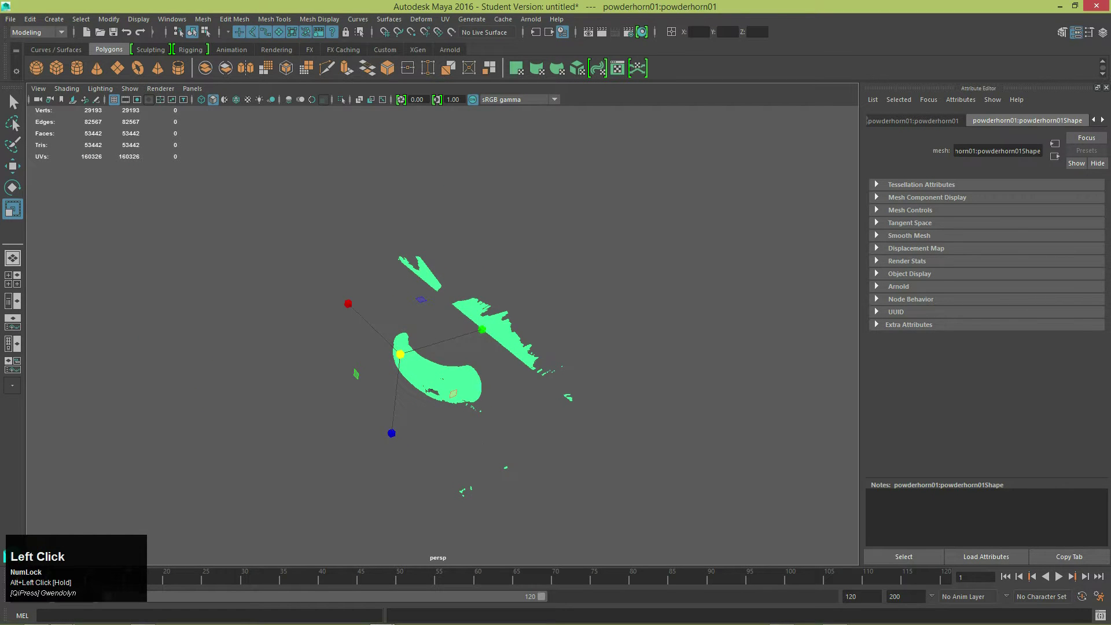
pyautogui.click(202, 19)
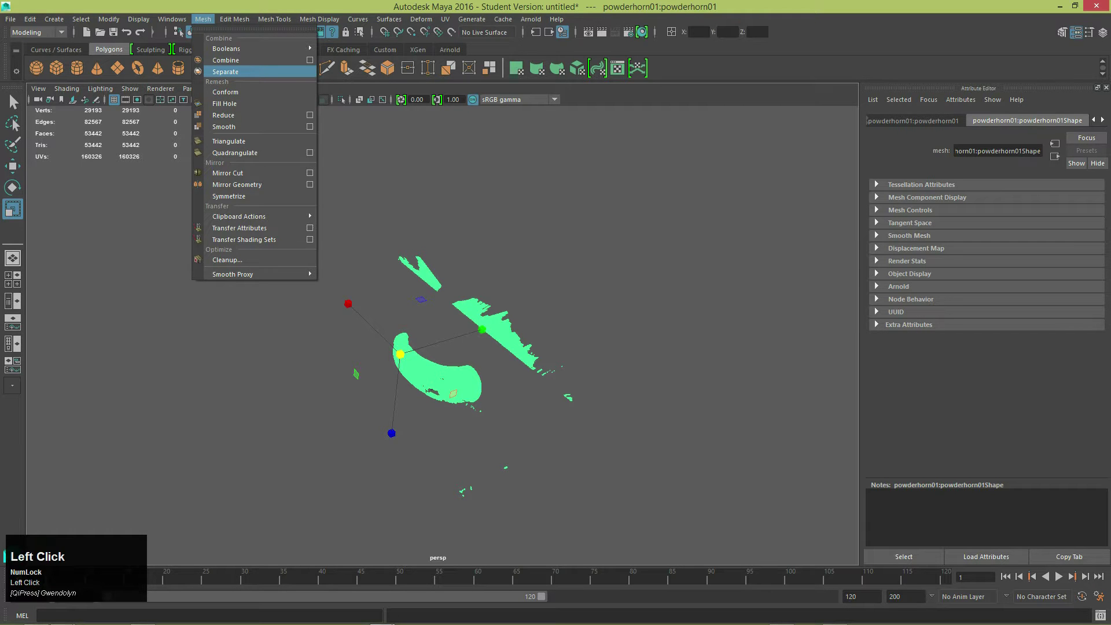
pyautogui.click(225, 71)
# - Select all loose fragments and leftover ground pieces around the horn, excluding the horn itself, and delete them
pyautogui.keyDown('alt'); pyautogui.moveTo(371, 370); pyautogui.dragTo(387, 283); pyautogui.keyUp('alt')
pyautogui.keyDown('alt'); pyautogui.moveTo(387, 284); pyautogui.dragTo(463, 292, button='right'); pyautogui.keyUp('alt')
pyautogui.click(451, 292)
pyautogui.keyDown('alt'); pyautogui.moveTo(440, 312); pyautogui.dragTo(499, 369); pyautogui.keyUp('alt')
pyautogui.click(434, 392)
pyautogui.keyDown('alt'); pyautogui.moveTo(486, 324); pyautogui.dragTo(524, 373); pyautogui.keyUp('alt')
pyautogui.keyDown('alt'); pyautogui.moveTo(524, 374); pyautogui.dragTo(474, 371, button='right'); pyautogui.keyUp('alt')
pyautogui.keyDown('alt'); pyautogui.moveTo(475, 371); pyautogui.dragTo(580, 349); pyautogui.keyUp('alt')
pyautogui.keyDown('shift'); pyautogui.moveTo(794, 183); pyautogui.dragTo(146, 543); pyautogui.keyUp('shift')
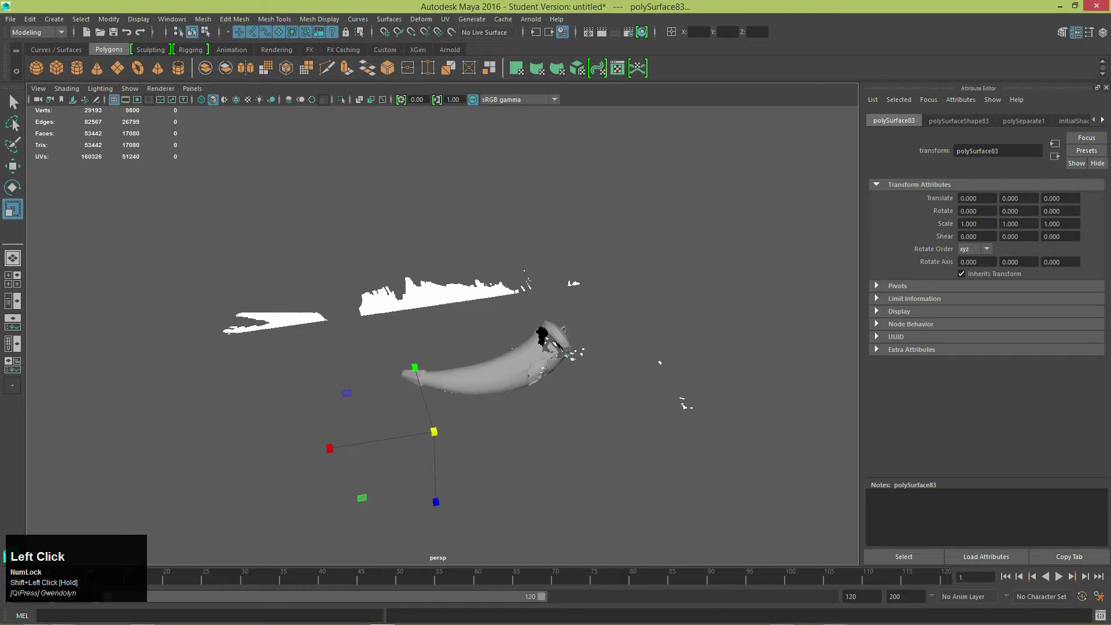
pyautogui.press('BackSpace')
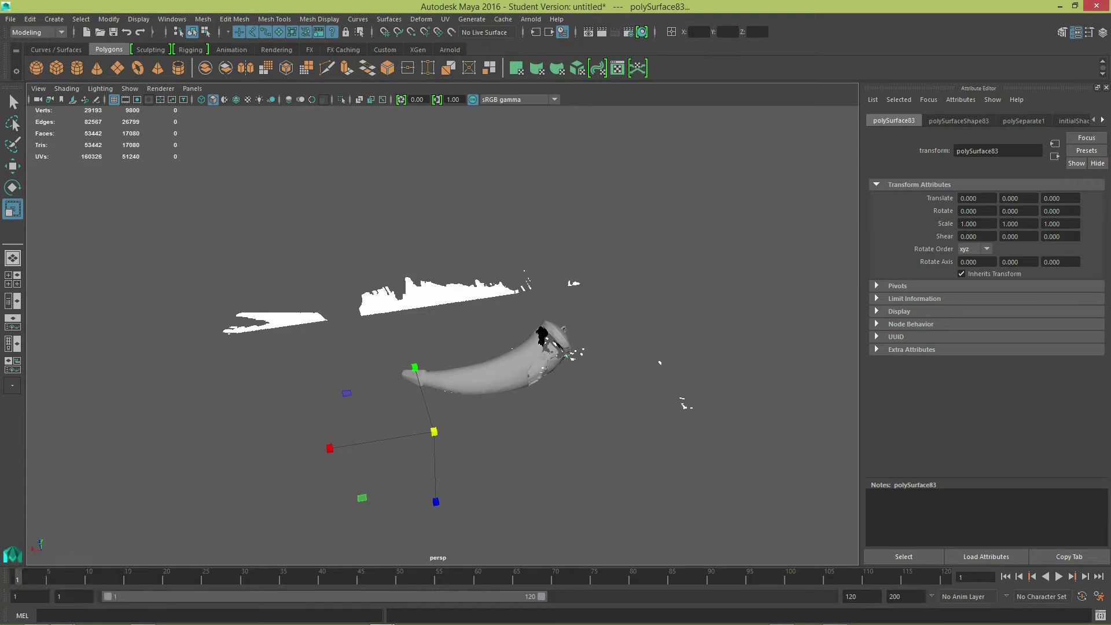
# - Frame the remaining horn mesh and examine its shaded surface and gaps from several angles
pyautogui.keyDown('alt'); pyautogui.moveTo(405, 347); pyautogui.dragTo(613, 347); pyautogui.keyUp('alt')
pyautogui.keyDown('alt'); pyautogui.moveTo(441, 336); pyautogui.dragTo(538, 335, button='right'); pyautogui.keyUp('alt')
pyautogui.click(405, 267)
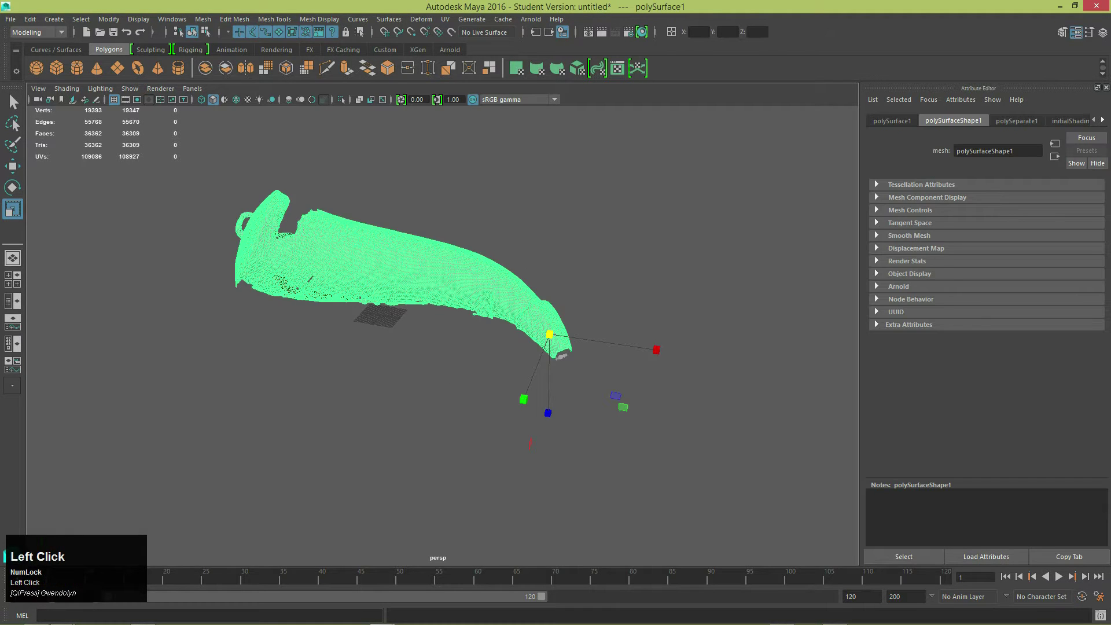
pyautogui.press('f')
pyautogui.keyDown('alt'); pyautogui.moveTo(405, 324); pyautogui.dragTo(457, 260); pyautogui.keyUp('alt')
pyautogui.click(707, 418)
pyautogui.keyDown('alt'); pyautogui.moveTo(707, 418); pyautogui.dragTo(659, 412); pyautogui.keyUp('alt')
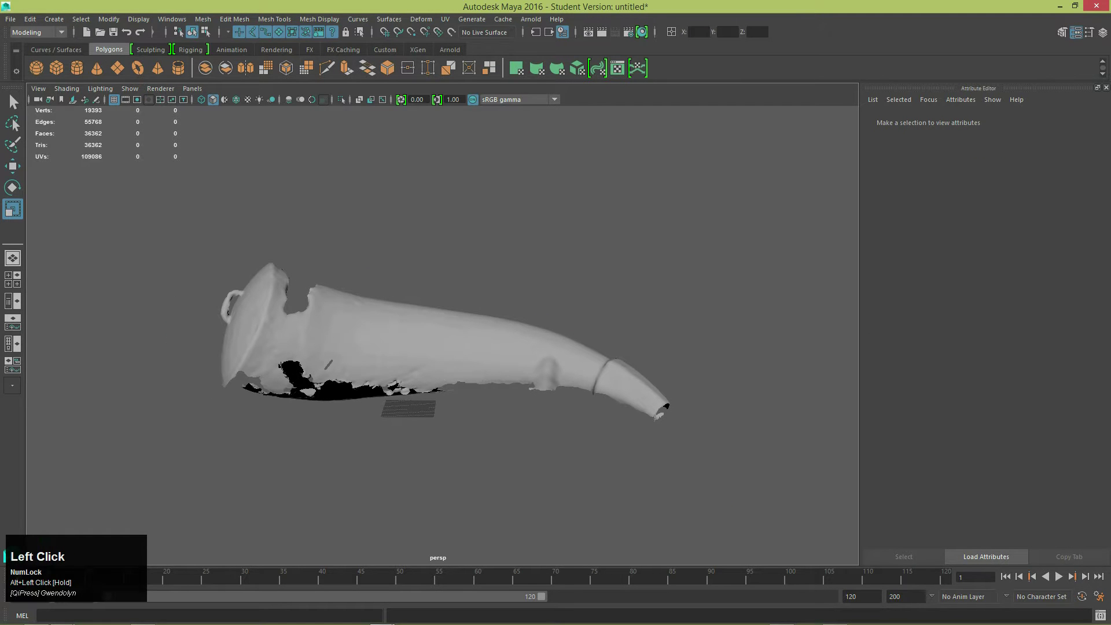
# - Import the second scan, powderhorn02.obj, into the scene
pyautogui.click(11, 19)
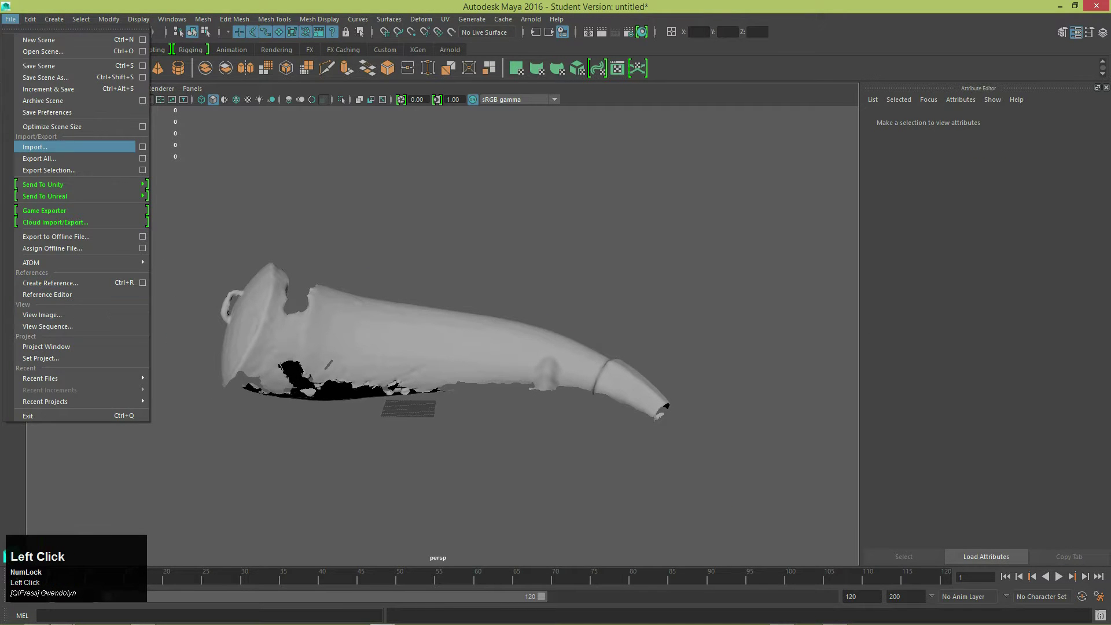
pyautogui.click(34, 147)
pyautogui.click(249, 185)
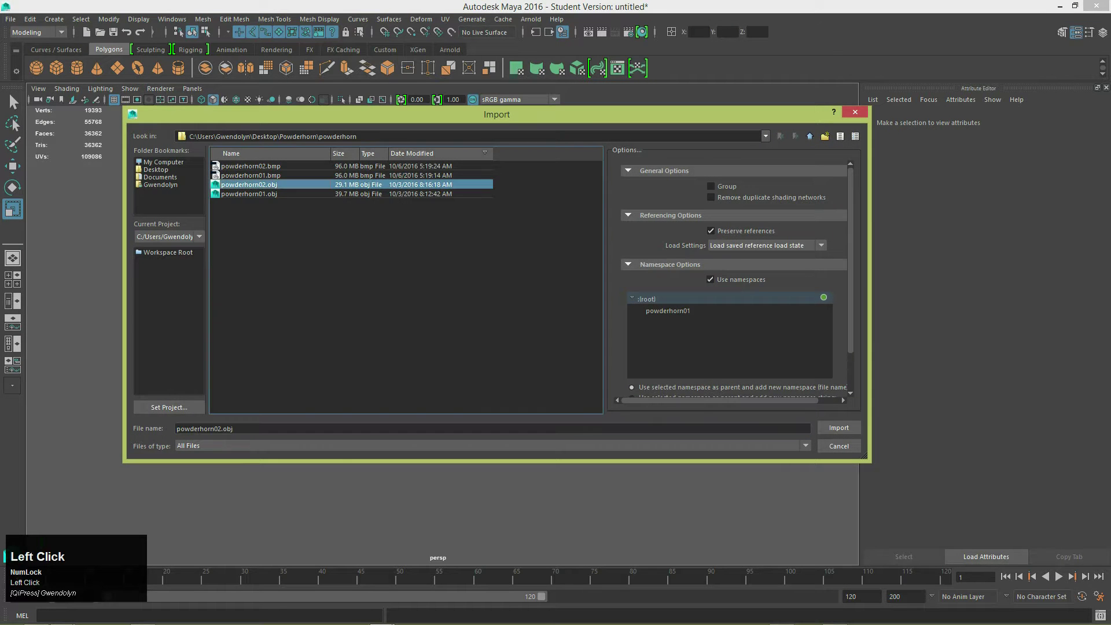
pyautogui.click(837, 427)
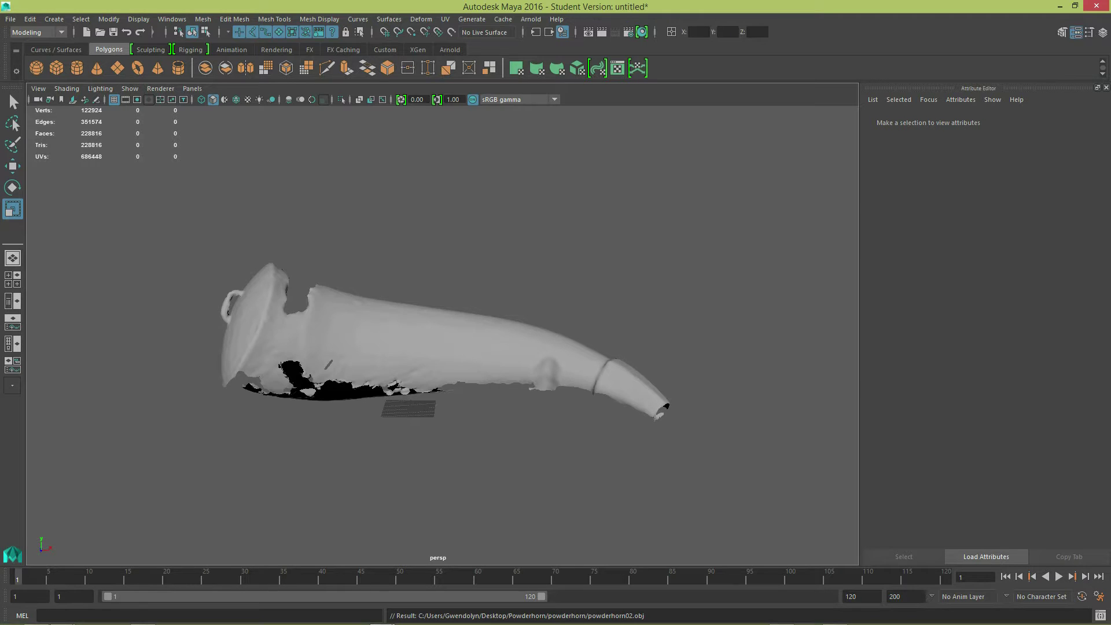
# - Move the imported powderhorn02 scan along the X axis toward the cleaned horn
pyautogui.scroll(-6, 441, 336)
pyautogui.click(324, 370)
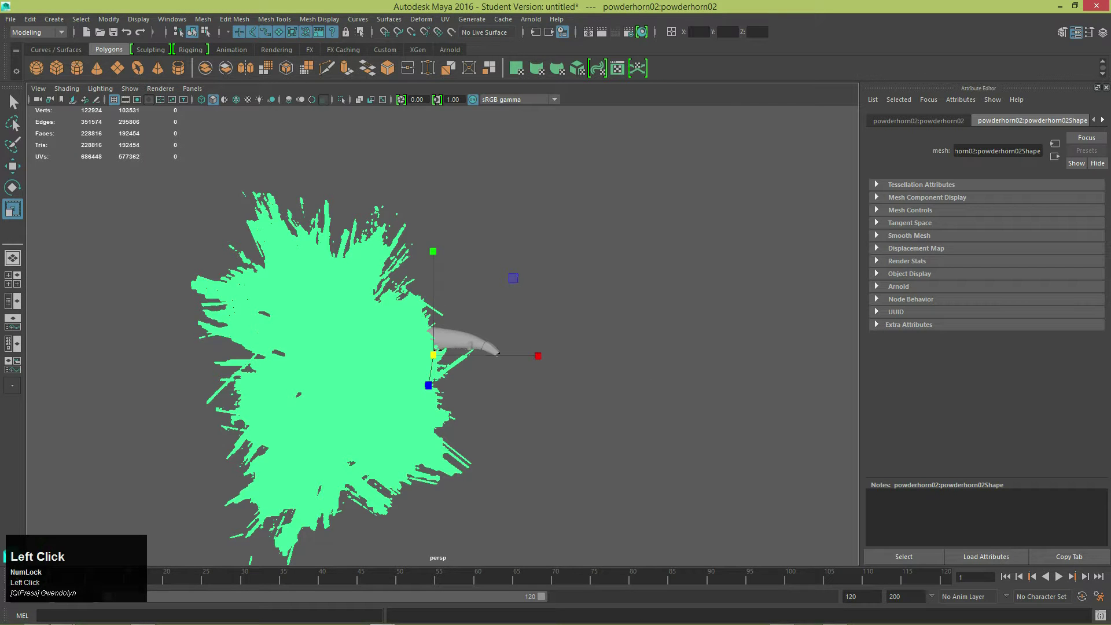
pyautogui.click(12, 166)
pyautogui.keyDown('alt'); pyautogui.moveTo(503, 324); pyautogui.dragTo(709, 269); pyautogui.keyUp('alt')
pyautogui.moveTo(542, 224); pyautogui.dragTo(580, 224)
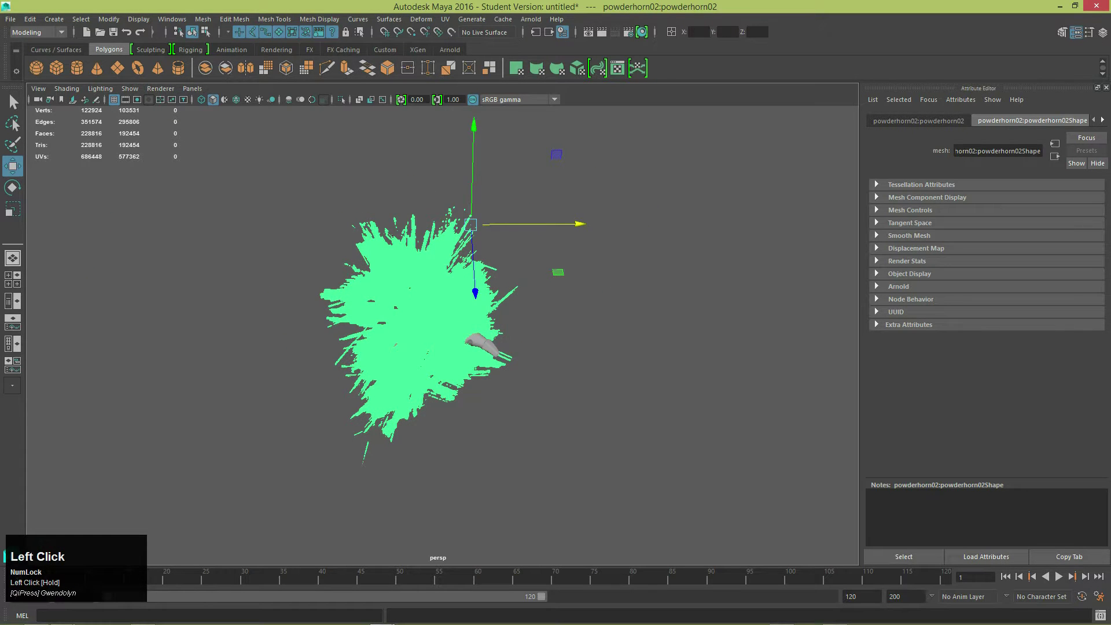
# - Switch to the full top view and center the pivot of the powderhorn02 scan
pyautogui.click(13, 279)
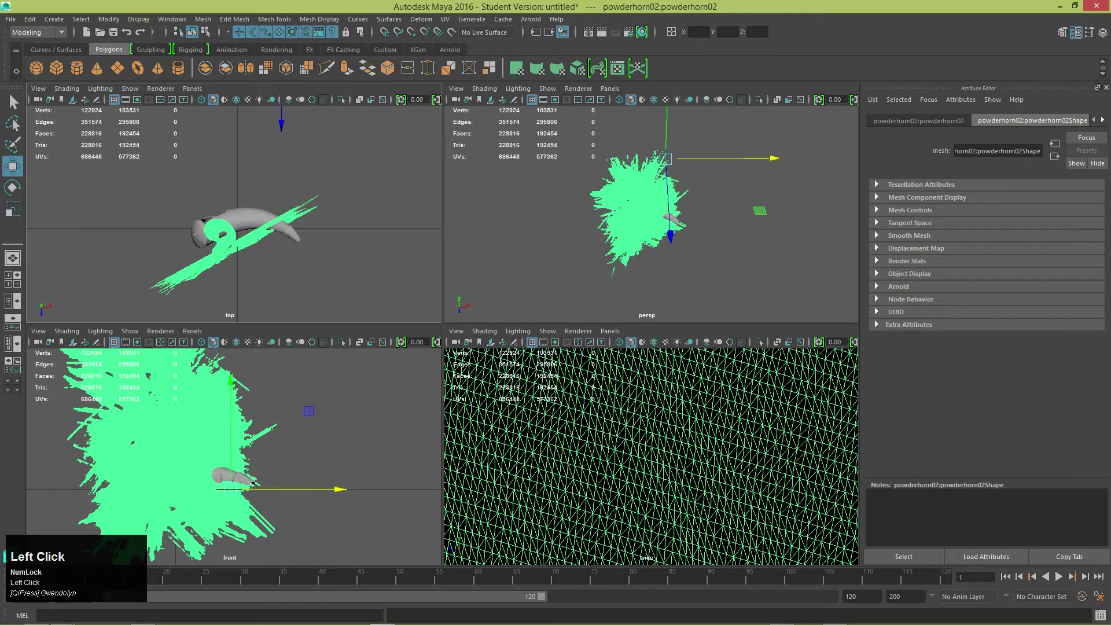
pyautogui.press('space')
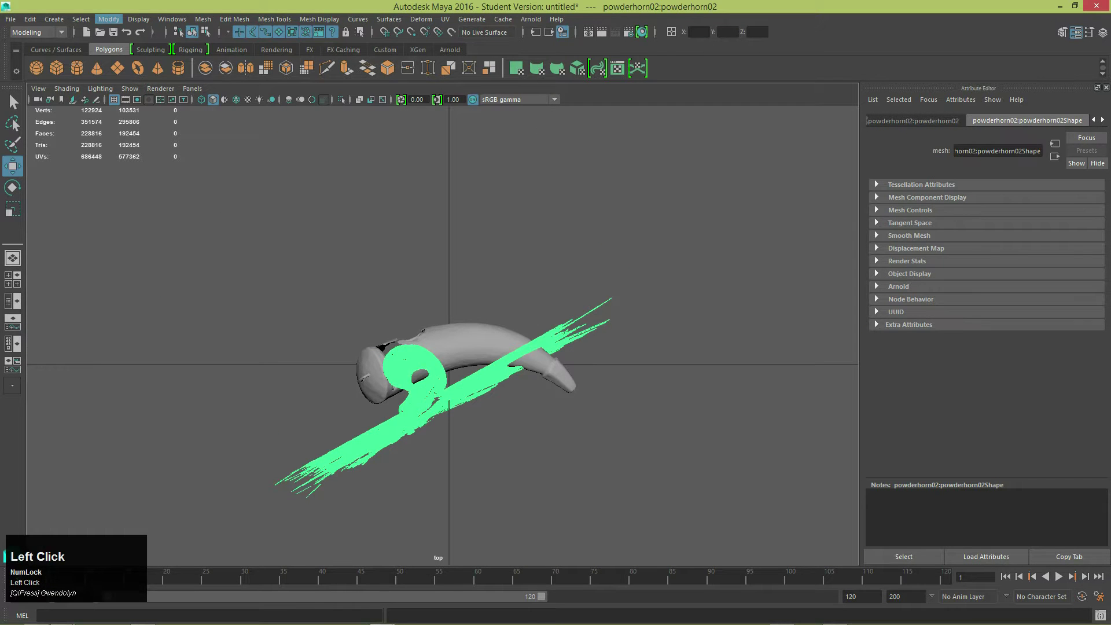
pyautogui.click(109, 19)
pyautogui.click(134, 92)
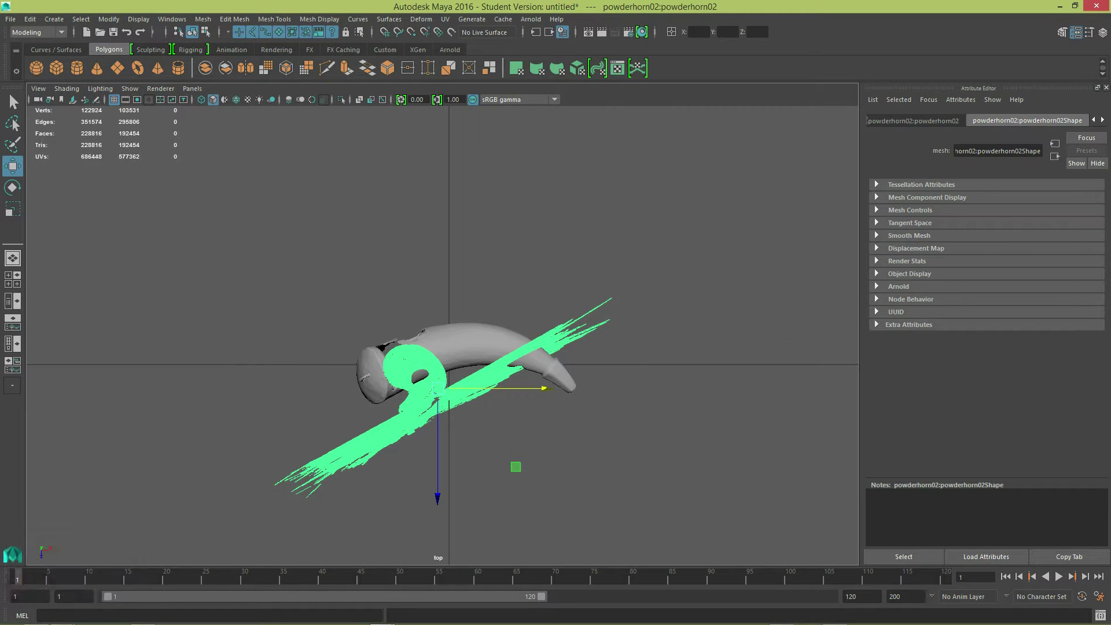
# - Rotate the powderhorn02 scan in the top view until its ground plane runs horizontally, and freeze its transformations
pyautogui.press('e')
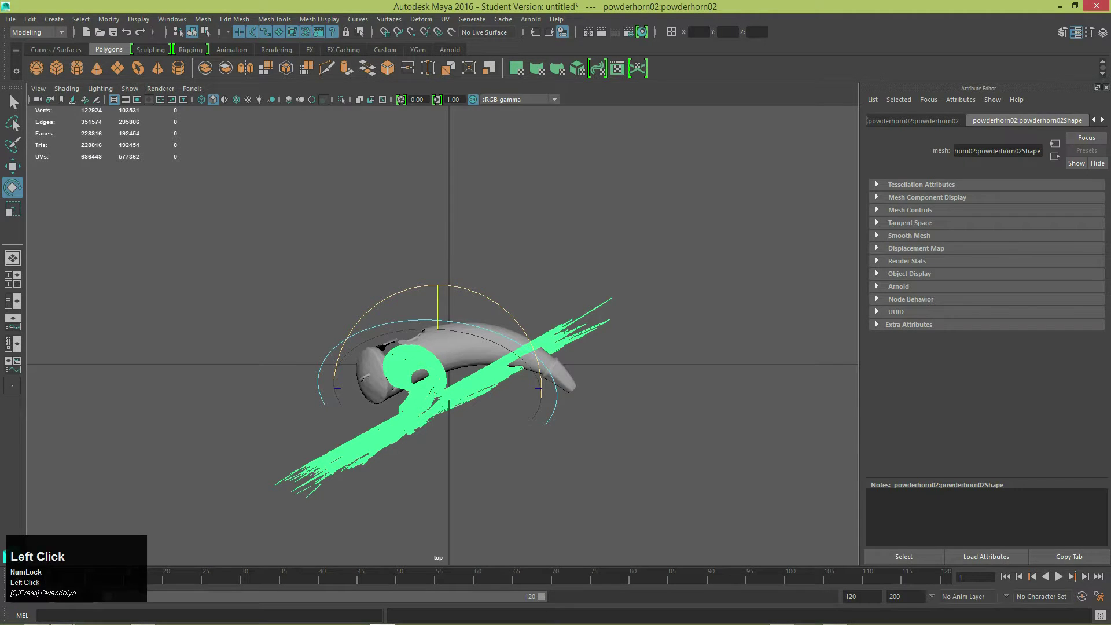
pyautogui.moveTo(501, 306)
pyautogui.mouseDown()
pyautogui.moveTo(532, 346)
pyautogui.moveTo(502, 307)
pyautogui.mouseUp()
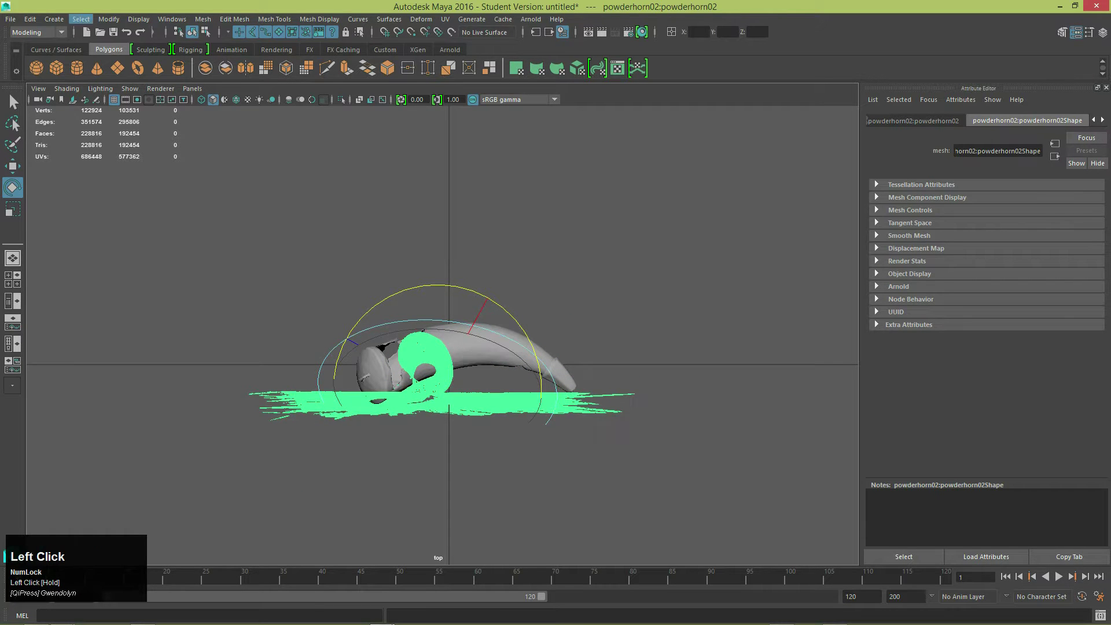
pyautogui.click(109, 19)
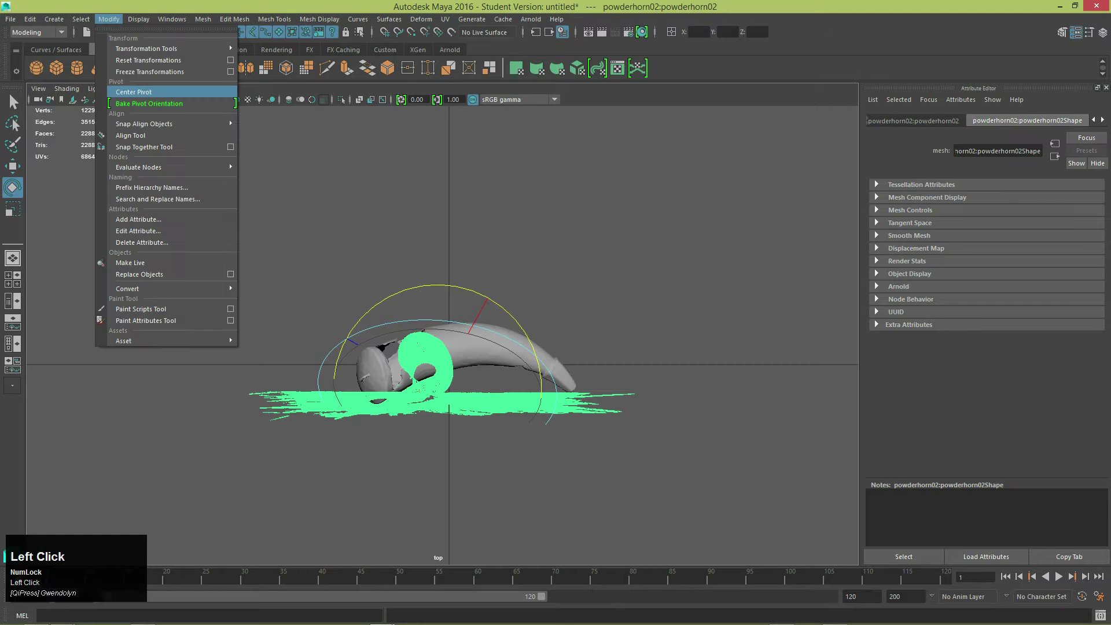
pyautogui.click(145, 71)
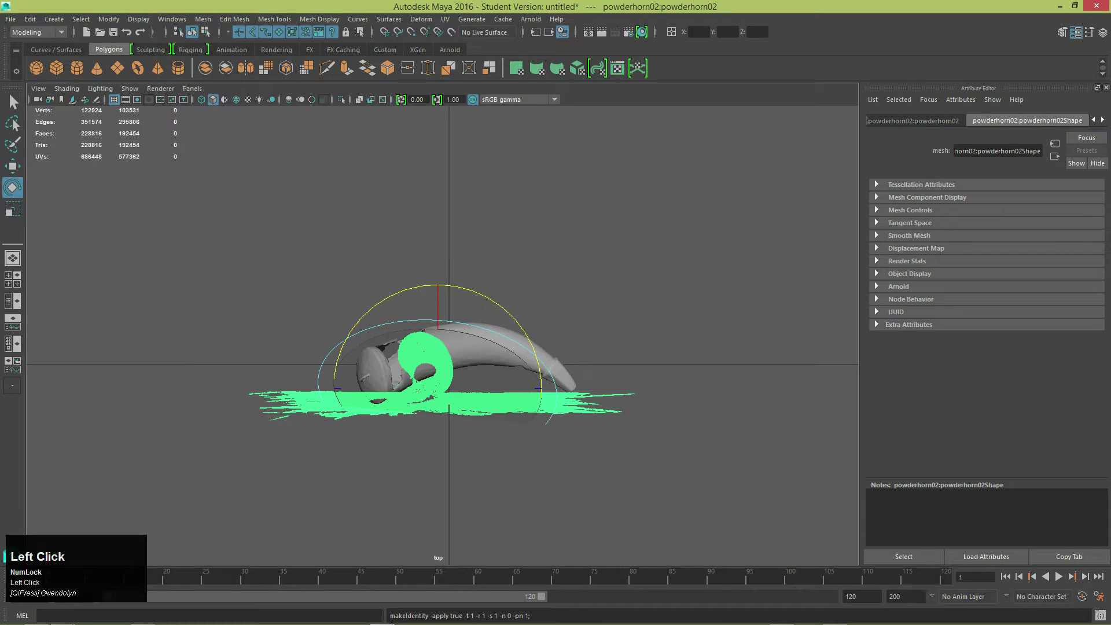
# - Rotate the powderhorn02 scan about its X axis so the ground plane faces the top view, undoing the final in-plane spin
pyautogui.moveTo(438, 285)
pyautogui.mouseDown()
pyautogui.moveTo(437, 297)
pyautogui.moveTo(433, 277)
pyautogui.mouseUp()
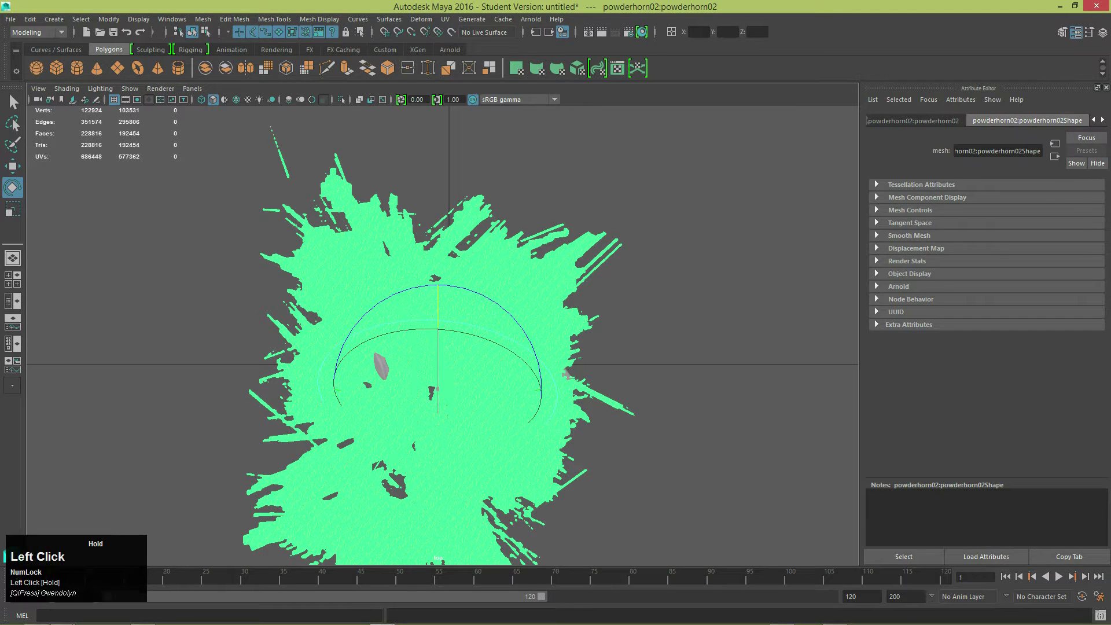
pyautogui.moveTo(434, 277); pyautogui.dragTo(423, 331)
pyautogui.moveTo(432, 248); pyautogui.dragTo(431, 239)
pyautogui.moveTo(435, 399); pyautogui.dragTo(443, 330)
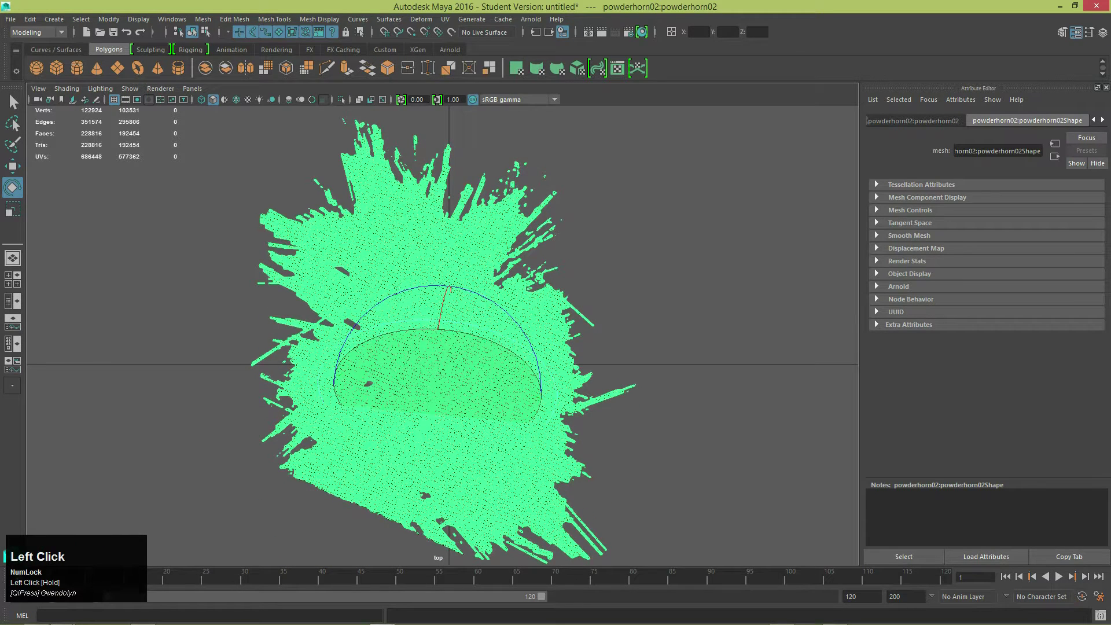
pyautogui.moveTo(443, 305); pyautogui.dragTo(448, 331)
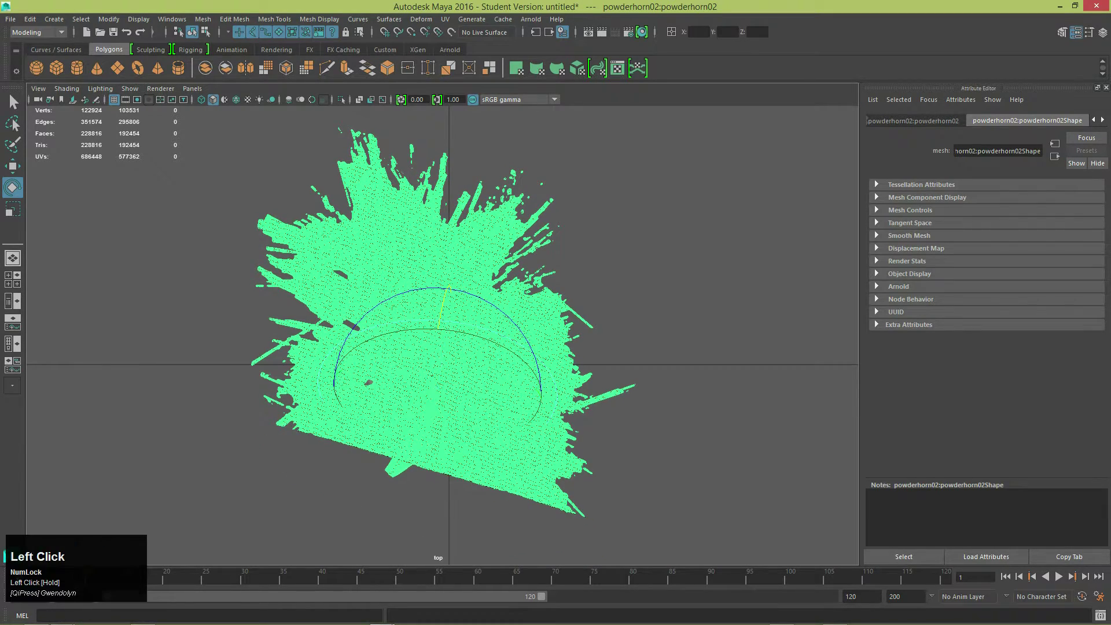
pyautogui.moveTo(510, 316); pyautogui.dragTo(473, 484)
pyautogui.hotkey('ctrl', 'z')
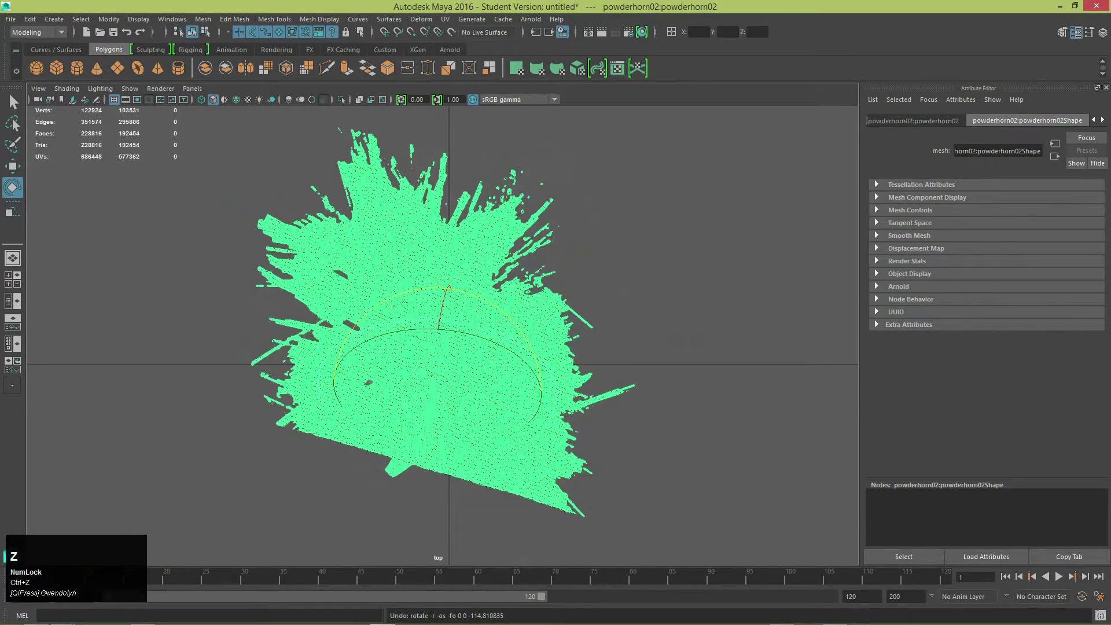
# - Rotate the powderhorn02 scan in the perspective view so its ground plane lies roughly flat above the first horn
pyautogui.click(12, 258)
pyautogui.keyDown('alt'); pyautogui.moveTo(353, 359); pyautogui.dragTo(389, 331); pyautogui.keyUp('alt')
pyautogui.moveTo(425, 293); pyautogui.dragTo(424, 318)
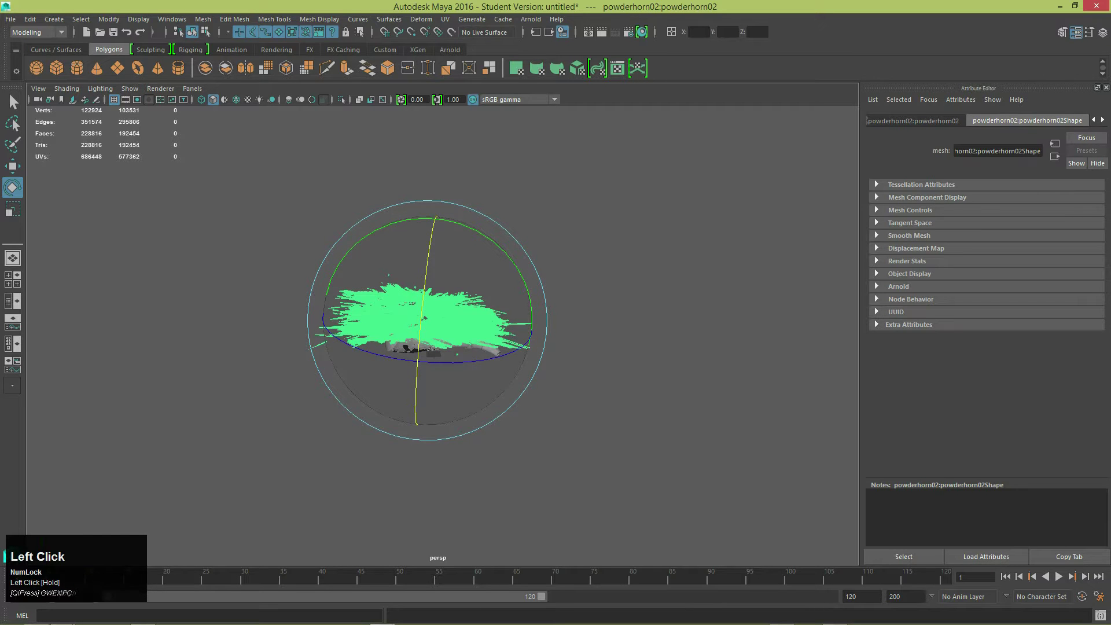
pyautogui.moveTo(371, 354); pyautogui.dragTo(445, 347)
pyautogui.click(465, 371)
pyautogui.click(472, 347)
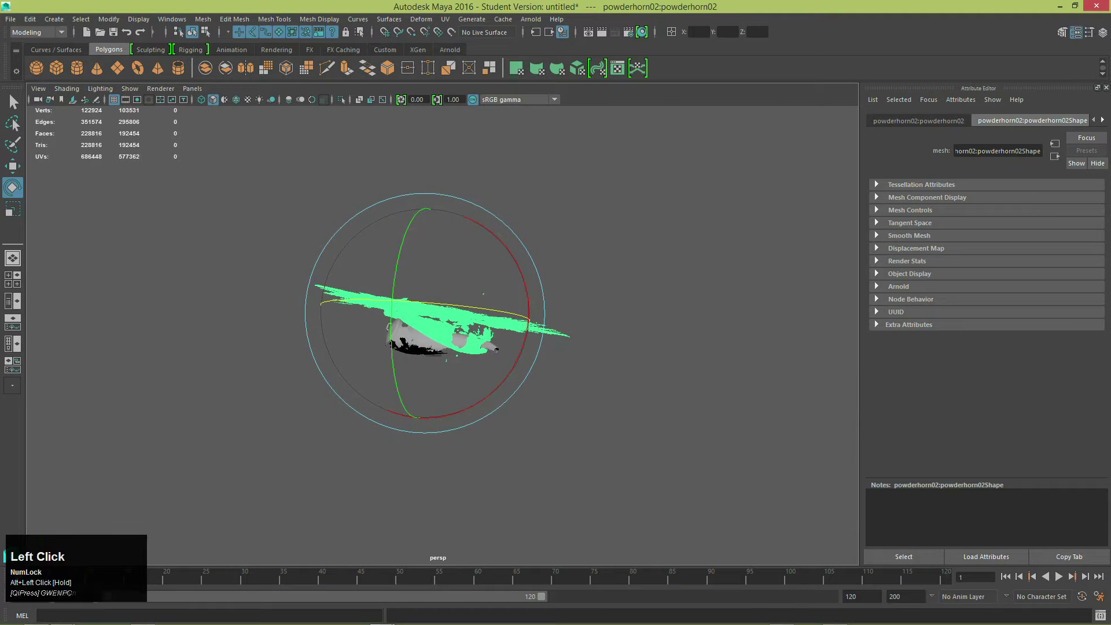
# - Freeze the powderhorn02 scan's transformations and rotate it in the front view until the ground plane is level
pyautogui.press('space')
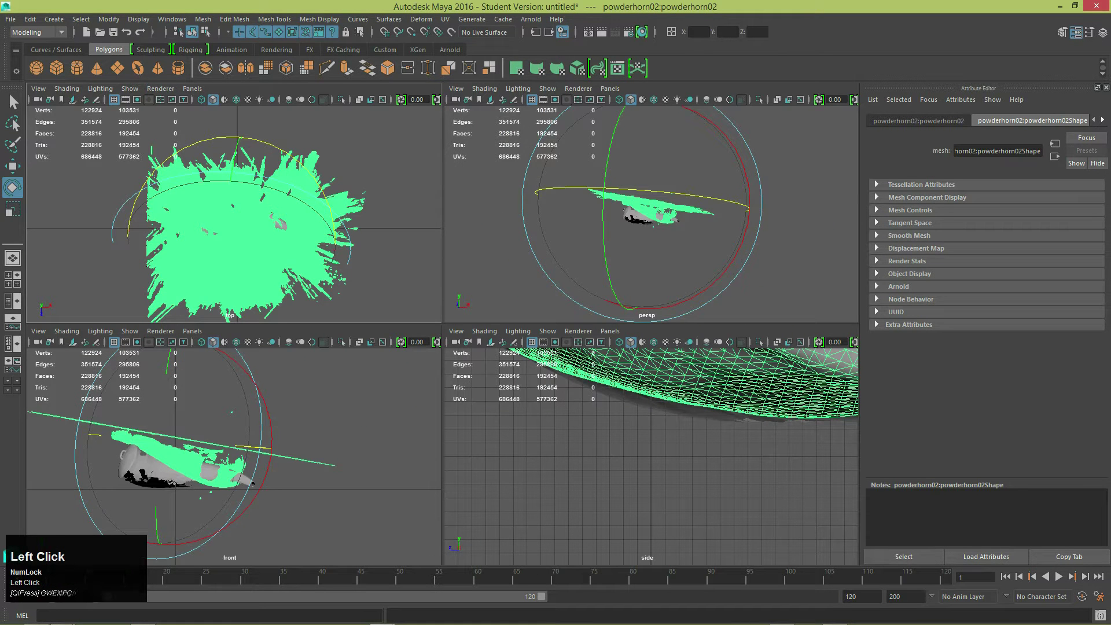
pyautogui.press('space')
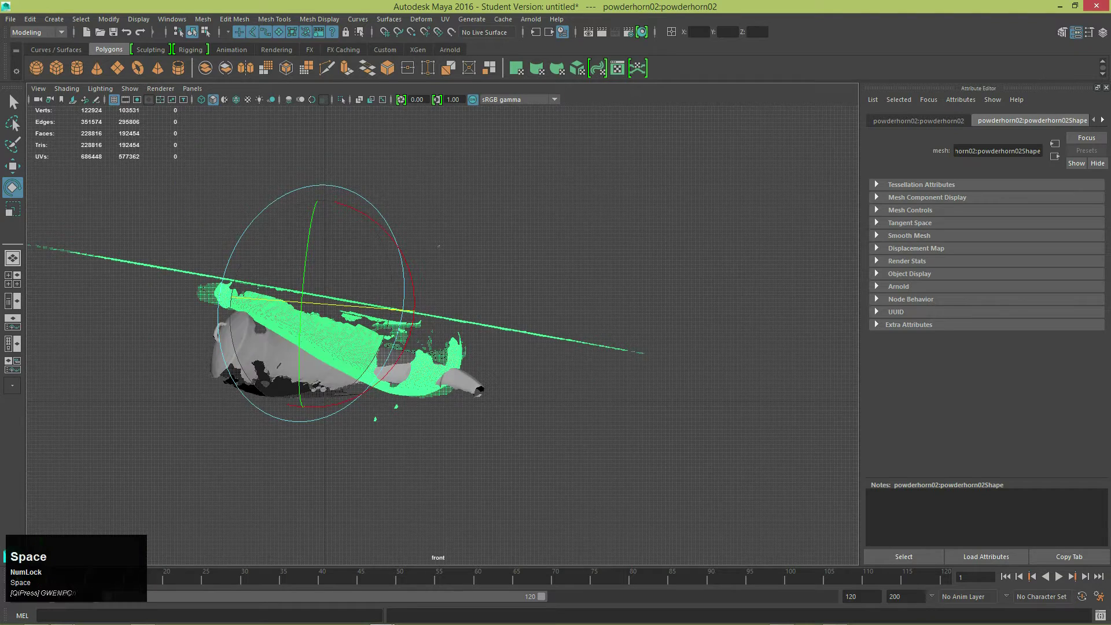
pyautogui.click(109, 19)
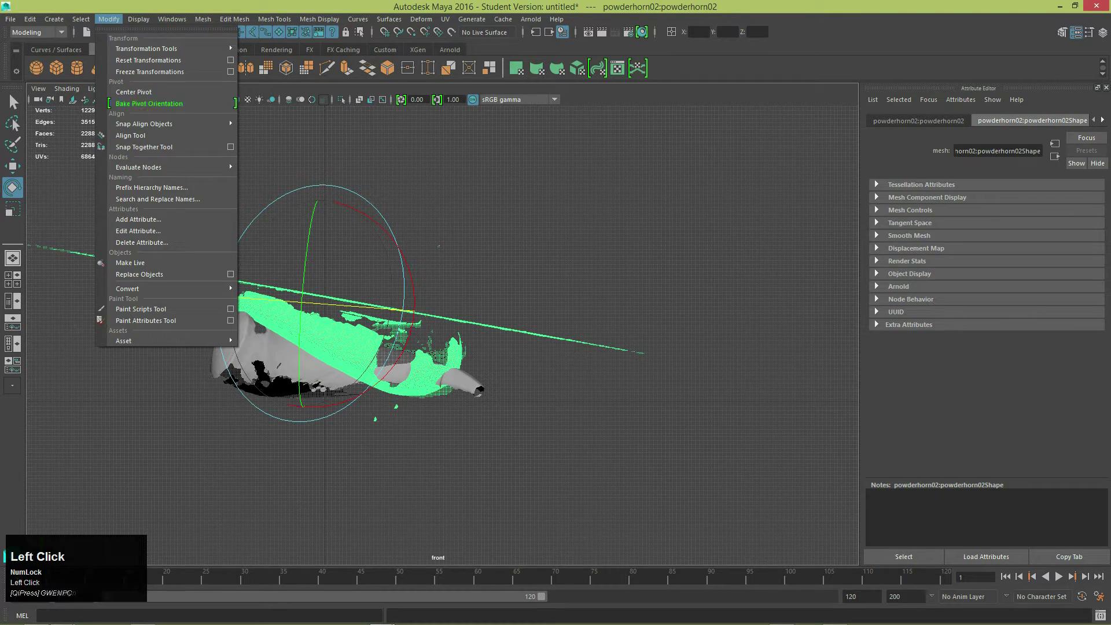
pyautogui.click(145, 71)
pyautogui.moveTo(321, 185); pyautogui.dragTo(342, 187)
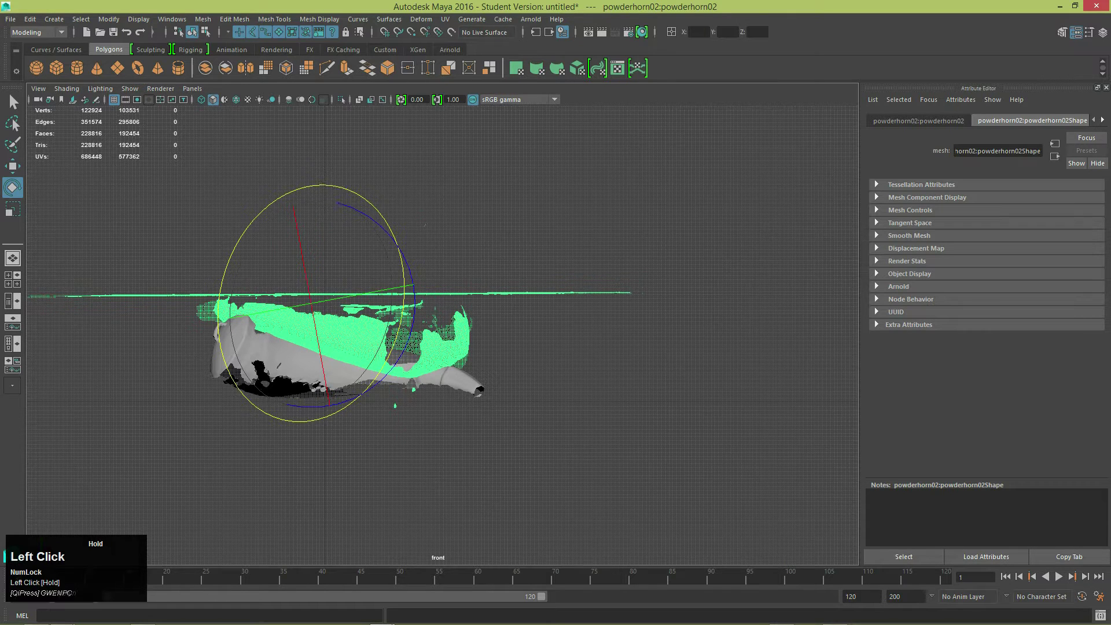
# - Move the powderhorn02 scan over the first horn and turn it around its vertical axis so both horns point the same way
pyautogui.press('w')
pyautogui.moveTo(311, 302); pyautogui.dragTo(325, 343)
pyautogui.press('e')
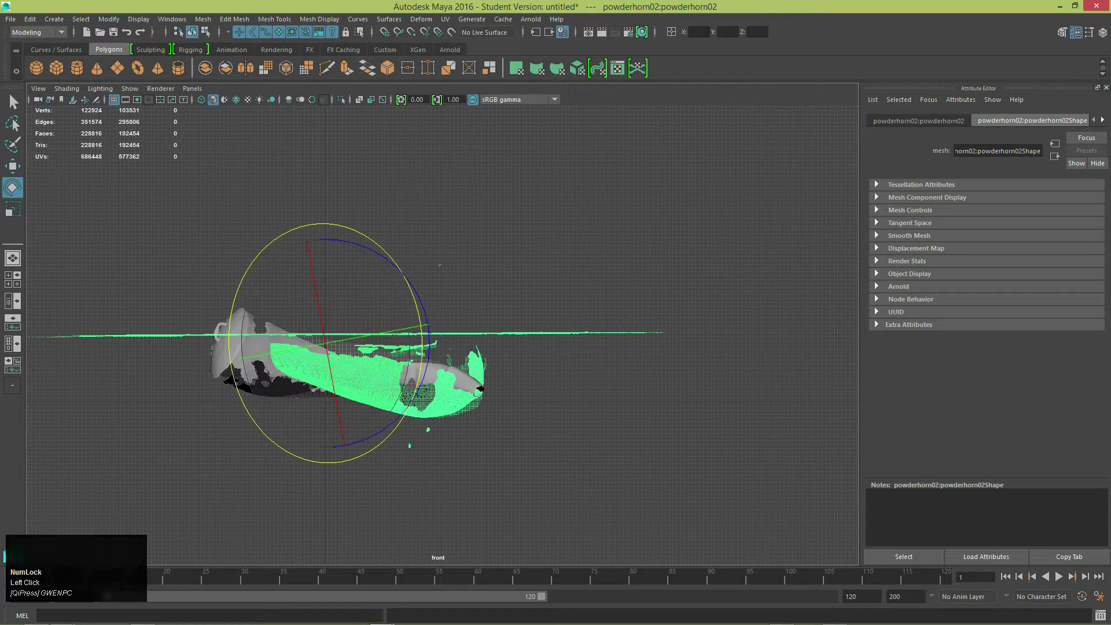
pyautogui.press('g')
pyautogui.moveTo(376, 344); pyautogui.dragTo(258, 368)
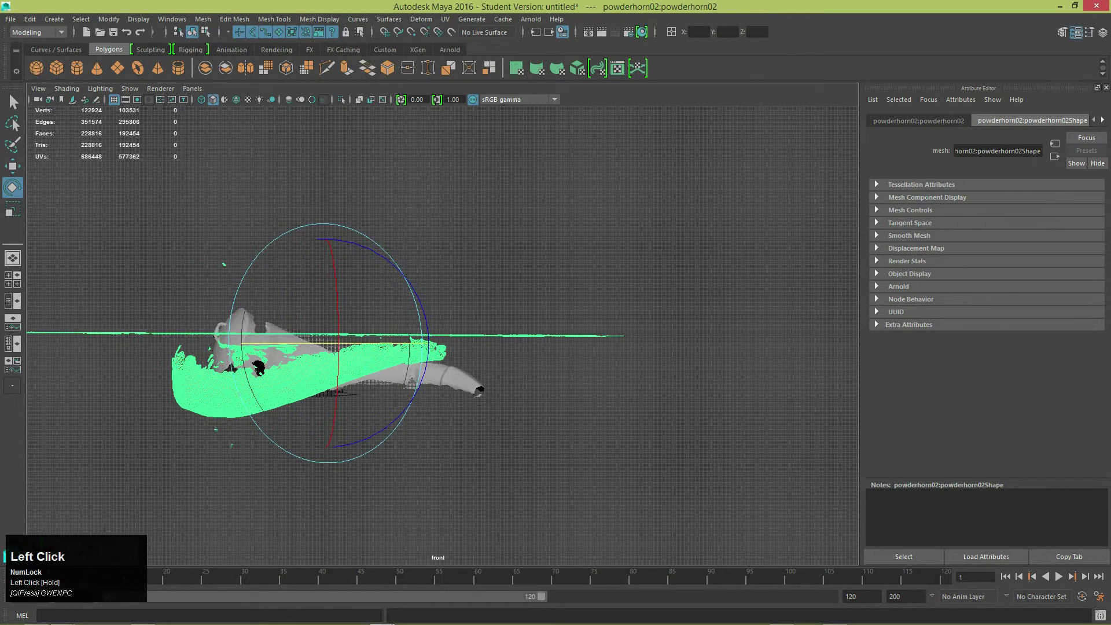
pyautogui.press('w')
pyautogui.moveTo(326, 343); pyautogui.dragTo(369, 336)
# - Try to tilt the powderhorn02 scan in the front view to follow the first horn's slope
pyautogui.press('e')
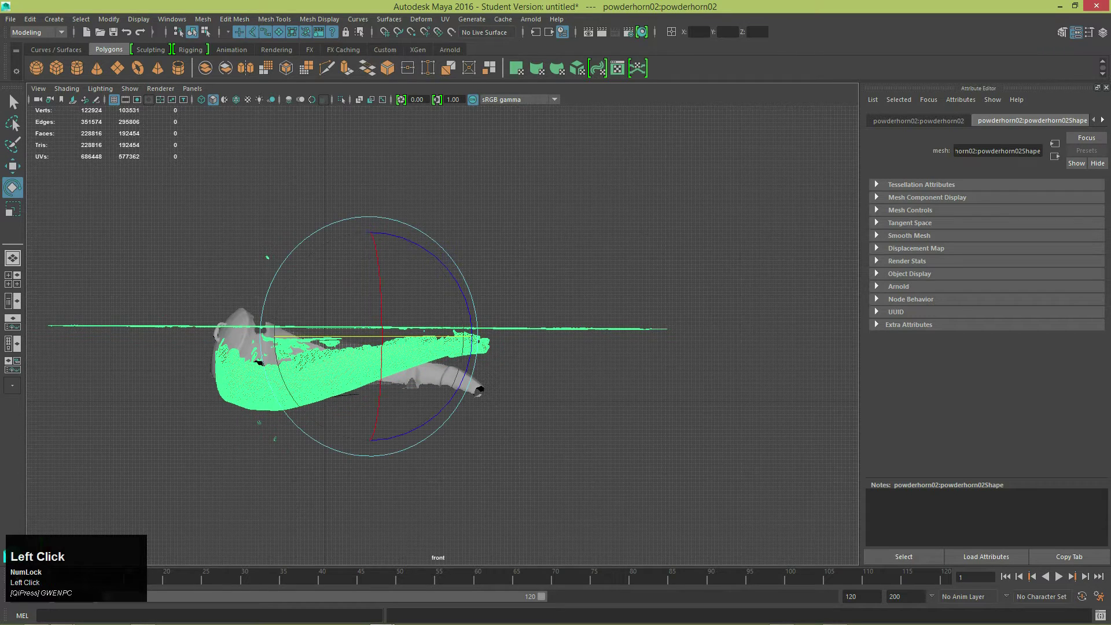
pyautogui.moveTo(426, 232); pyautogui.dragTo(441, 241)
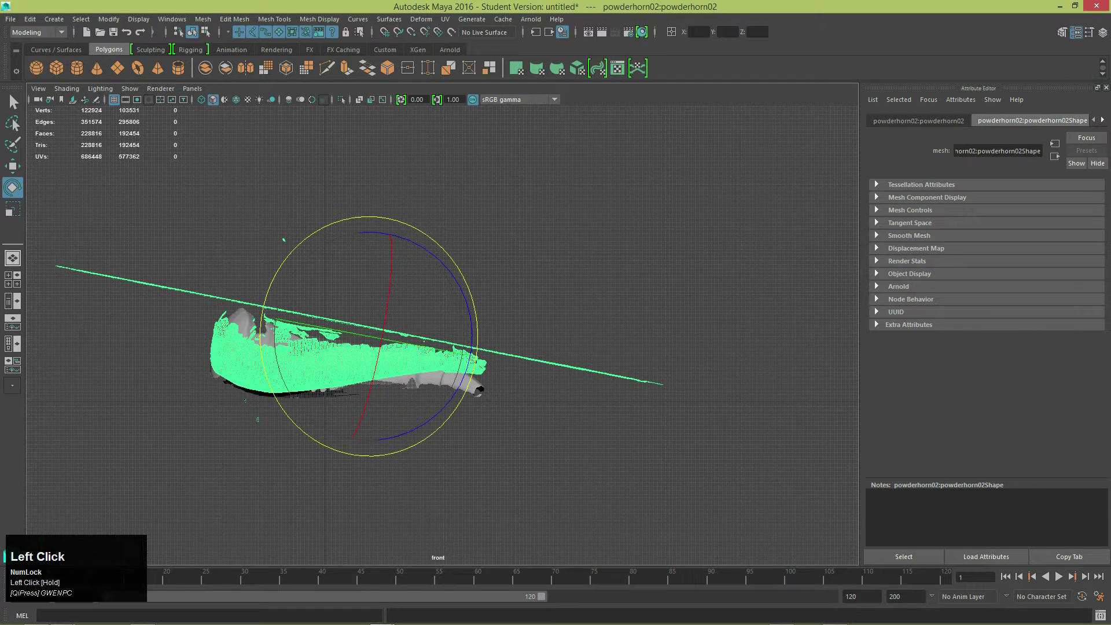
pyautogui.hotkey('ctrl', 'z')
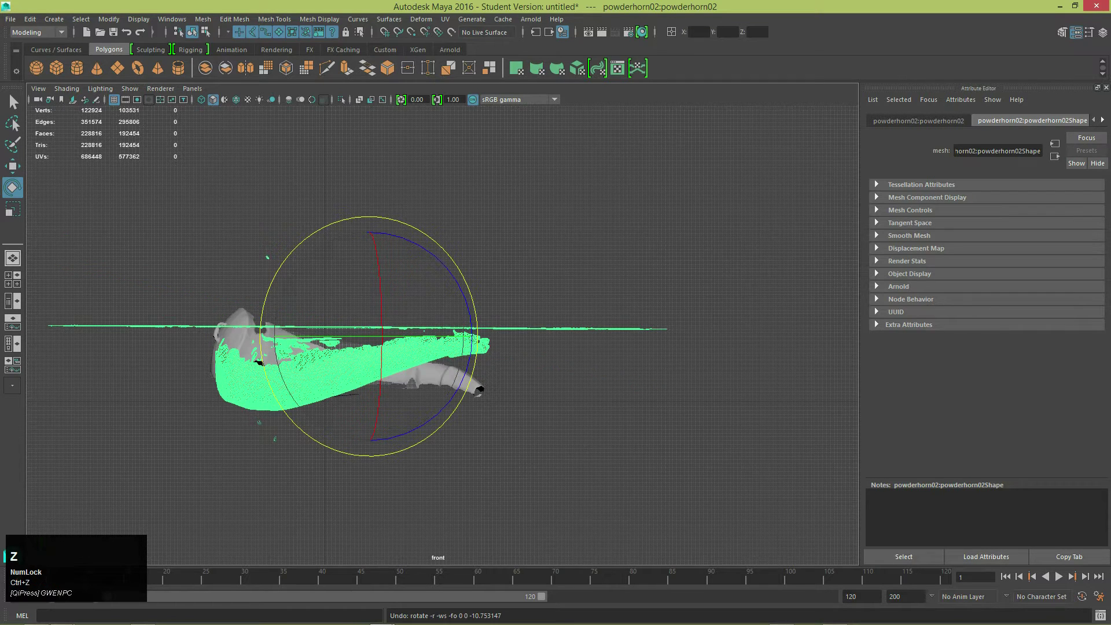
# - Select the faces of the powderhorn02 scan's ground plane in the front view and delete them
pyautogui.moveTo(233, 291); pyautogui.dragTo(233, 322, button='right')
pyautogui.moveTo(40, 307); pyautogui.dragTo(685, 331)
pyautogui.press('BackSpace')
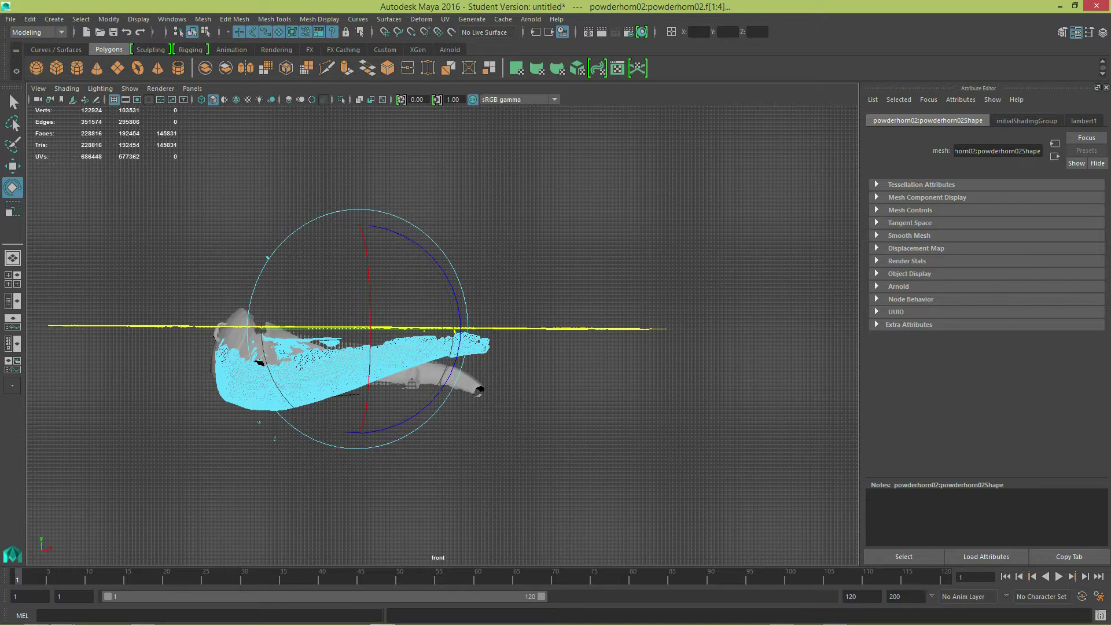
pyautogui.press('Delete')
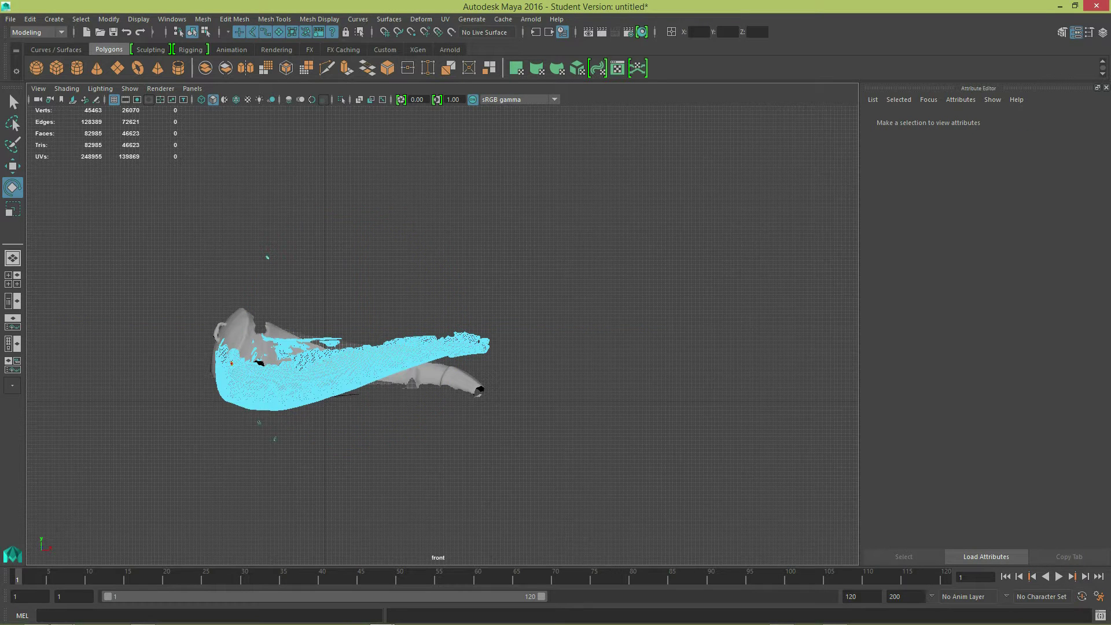
# - Return to object selection and isolate the powderhorn02 scan in both the front and perspective views
pyautogui.moveTo(378, 291); pyautogui.dragTo(418, 274, button='right')
pyautogui.click(370, 359)
pyautogui.hotkey('shift', 'i')
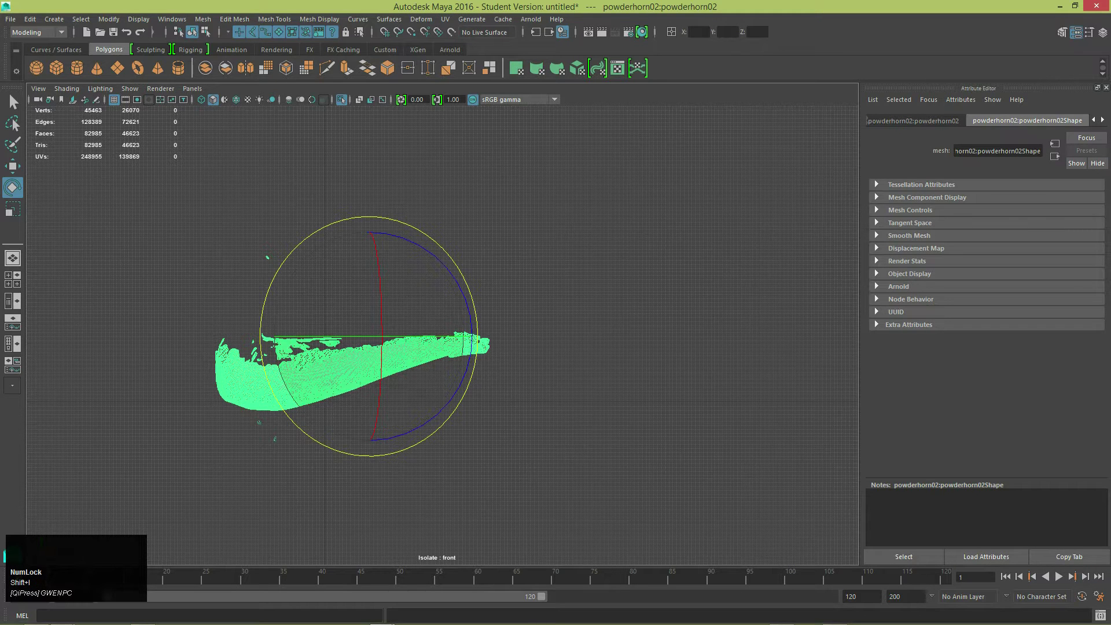
pyautogui.press('space')
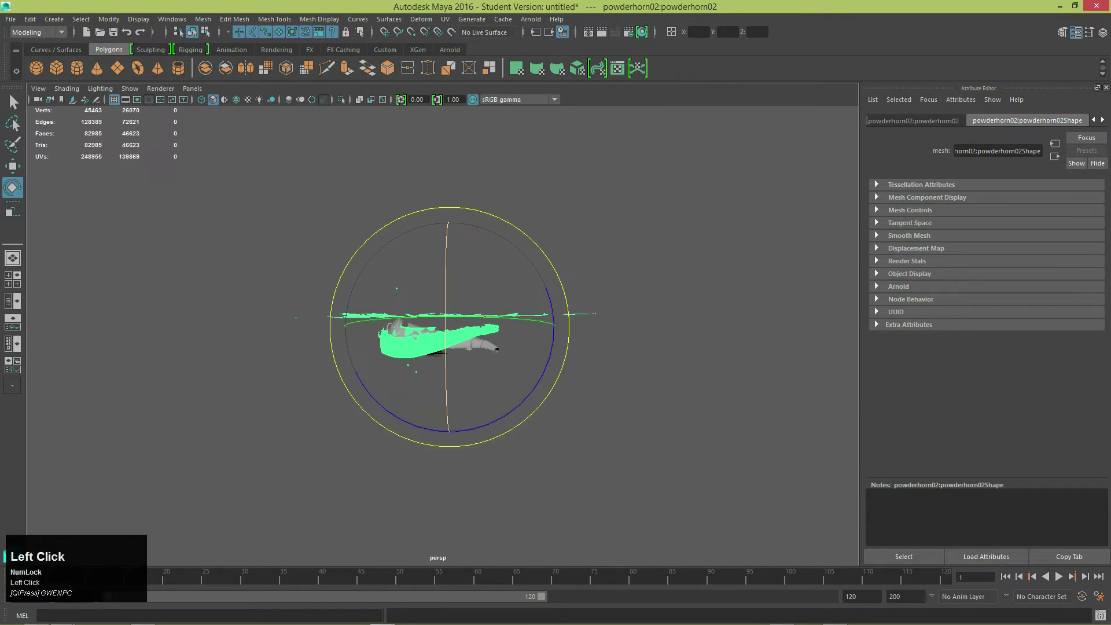
pyautogui.hotkey('shift', 'i')
pyautogui.keyDown('alt'); pyautogui.moveTo(442, 335); pyautogui.dragTo(520, 335, button='right'); pyautogui.keyUp('alt')
pyautogui.keyDown('alt'); pyautogui.moveTo(441, 347); pyautogui.dragTo(460, 275); pyautogui.keyUp('alt')
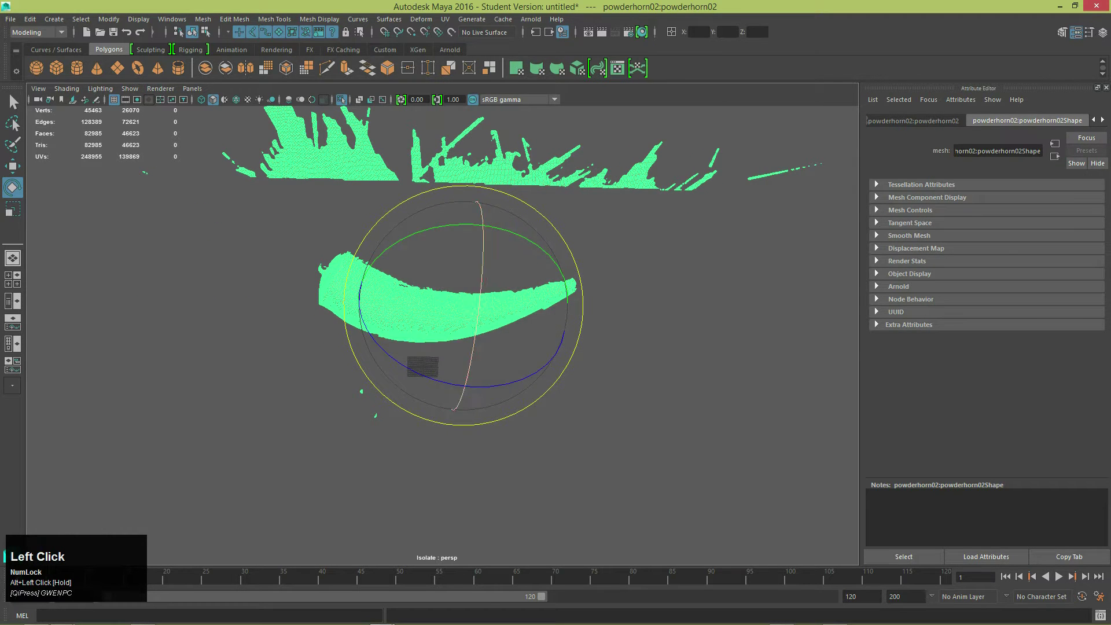
# - Separate the powderhorn02 mesh into its disconnected pieces
pyautogui.click(366, 386)
pyautogui.keyDown('alt'); pyautogui.moveTo(365, 386); pyautogui.dragTo(354, 276); pyautogui.keyUp('alt')
pyautogui.click(354, 276)
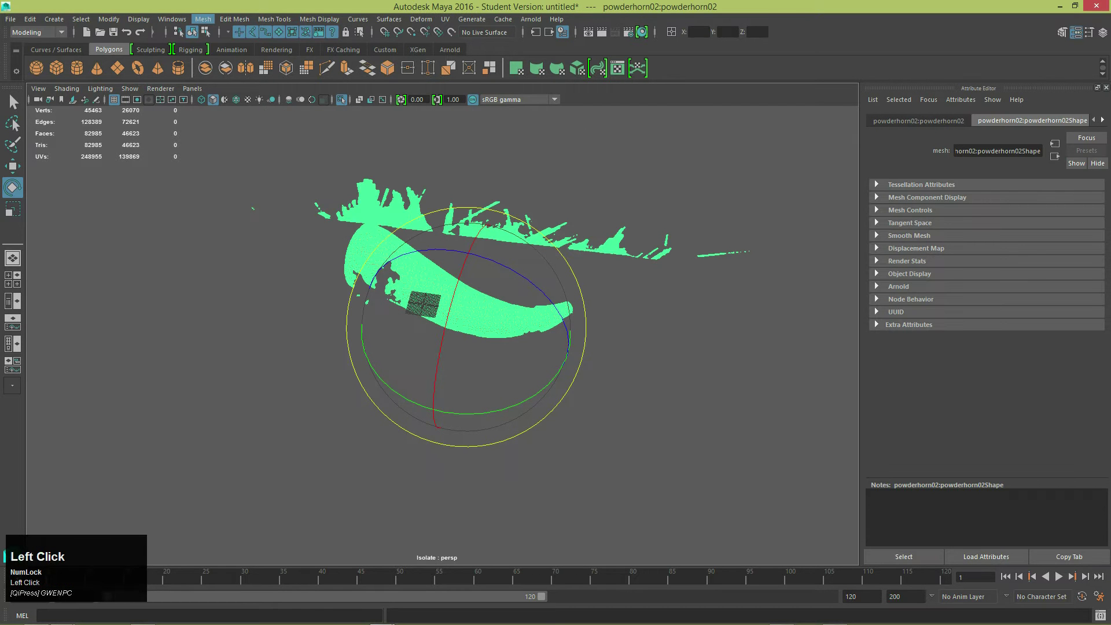
pyautogui.click(203, 19)
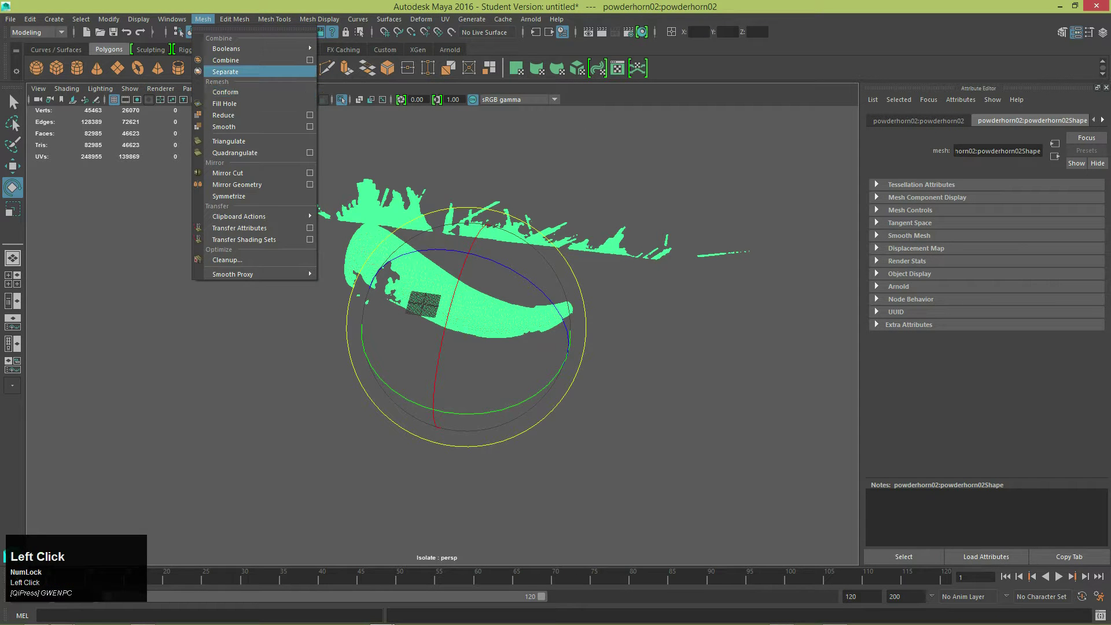
pyautogui.click(225, 71)
# - Select the second horn's body and adjoining fragments, invert the selection, and delete the remaining ground debris
pyautogui.keyDown('alt'); pyautogui.moveTo(434, 342); pyautogui.dragTo(463, 342, button='right'); pyautogui.keyUp('alt')
pyautogui.keyDown('alt'); pyautogui.moveTo(462, 341); pyautogui.dragTo(469, 260); pyautogui.keyUp('alt')
pyautogui.click(463, 332)
pyautogui.keyDown('alt'); pyautogui.moveTo(463, 332); pyautogui.dragTo(318, 353); pyautogui.keyUp('alt')
pyautogui.keyDown('shift'); pyautogui.click(315, 346); pyautogui.keyUp('shift')
pyautogui.keyDown('shift'); pyautogui.click(446, 514); pyautogui.keyUp('shift')
pyautogui.keyDown('shift'); pyautogui.click(365, 357); pyautogui.keyUp('shift')
pyautogui.keyDown('alt'); pyautogui.moveTo(376, 509); pyautogui.dragTo(512, 521); pyautogui.keyUp('alt')
pyautogui.keyDown('alt'); pyautogui.moveTo(512, 521); pyautogui.dragTo(636, 506, button='right'); pyautogui.keyUp('alt')
pyautogui.keyDown('alt'); pyautogui.moveTo(636, 506); pyautogui.dragTo(641, 521); pyautogui.keyUp('alt')
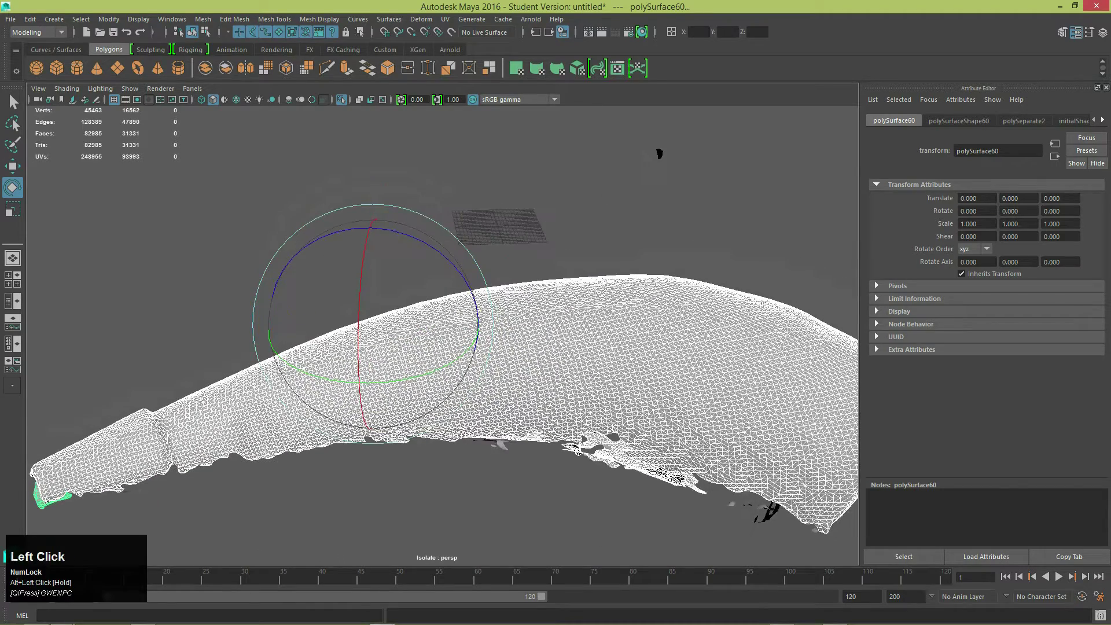
pyautogui.keyDown('shift'); pyautogui.moveTo(513, 458); pyautogui.dragTo(493, 445); pyautogui.keyUp('shift')
pyautogui.keyDown('alt'); pyautogui.moveTo(493, 445); pyautogui.dragTo(261, 446, button='right'); pyautogui.keyUp('alt')
pyautogui.keyDown('shift'); pyautogui.moveTo(771, 163); pyautogui.dragTo(28, 545); pyautogui.keyUp('shift')
pyautogui.press('BackSpace')
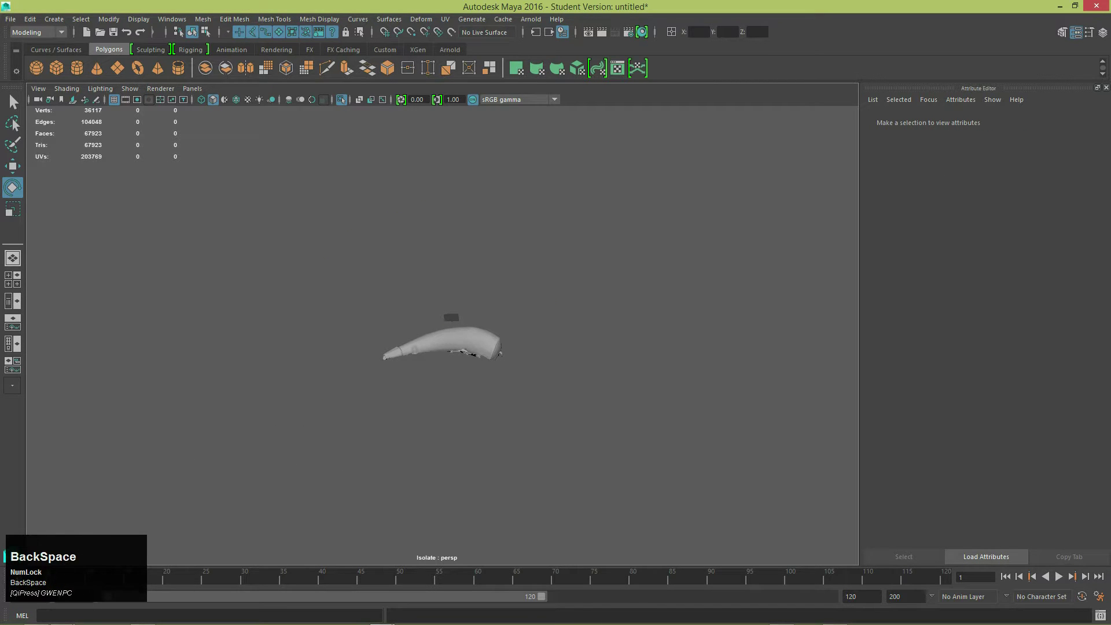
# - Turn off isolation in the perspective view and compare the positions of both horn scans, leaving nothing selected
pyautogui.hotkey('shift', 'i')
pyautogui.keyDown('alt'); pyautogui.moveTo(376, 353); pyautogui.dragTo(465, 353, button='right'); pyautogui.keyUp('alt')
pyautogui.click(466, 353)
pyautogui.keyDown('alt'); pyautogui.moveTo(465, 353); pyautogui.dragTo(469, 190); pyautogui.keyUp('alt')
pyautogui.keyDown('alt'); pyautogui.moveTo(468, 324); pyautogui.dragTo(457, 179); pyautogui.keyUp('alt')
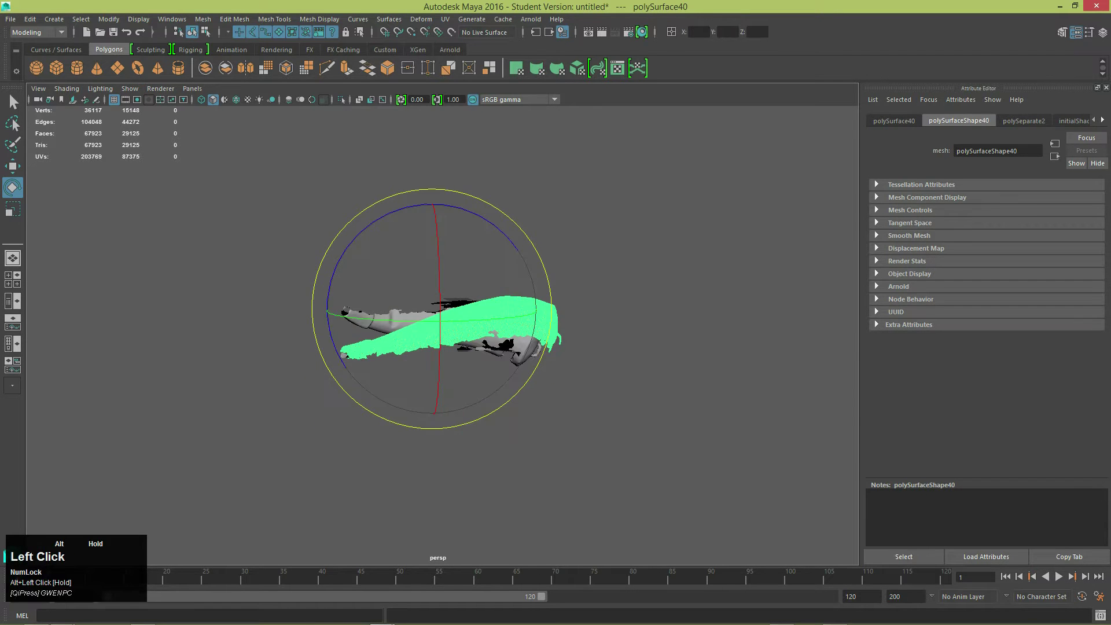
pyautogui.hotkey('ctrl', 'z')
pyautogui.keyDown('alt'); pyautogui.moveTo(457, 324); pyautogui.dragTo(457, 237); pyautogui.keyUp('alt')
pyautogui.keyDown('alt'); pyautogui.moveTo(457, 324); pyautogui.dragTo(460, 333); pyautogui.keyUp('alt')
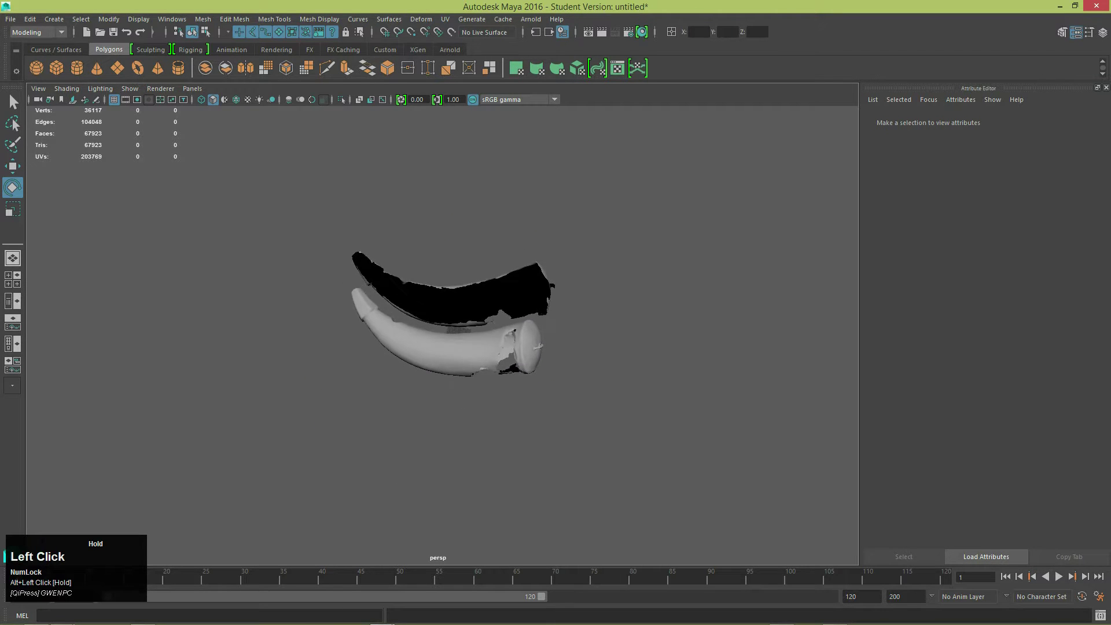
# - Select all remaining pieces of the second horn, including the loose fragments beneath it, and combine them into one mesh
pyautogui.moveTo(629, 231); pyautogui.dragTo(411, 329)
pyautogui.keyDown('alt'); pyautogui.moveTo(353, 281); pyautogui.dragTo(331, 308); pyautogui.keyUp('alt')
pyautogui.keyDown('alt'); pyautogui.moveTo(443, 303); pyautogui.dragTo(434, 283); pyautogui.keyUp('alt')
pyautogui.keyDown('alt'); pyautogui.moveTo(434, 284); pyautogui.dragTo(498, 290, button='right'); pyautogui.keyUp('alt')
pyautogui.keyDown('alt'); pyautogui.moveTo(497, 289); pyautogui.dragTo(463, 226); pyautogui.keyUp('alt')
pyautogui.keyDown('alt'); pyautogui.moveTo(208, 319); pyautogui.dragTo(127, 301); pyautogui.keyUp('alt')
pyautogui.keyDown('shift'); pyautogui.click(214, 377); pyautogui.keyUp('shift')
pyautogui.keyDown('alt'); pyautogui.moveTo(272, 342); pyautogui.dragTo(318, 334); pyautogui.keyUp('alt')
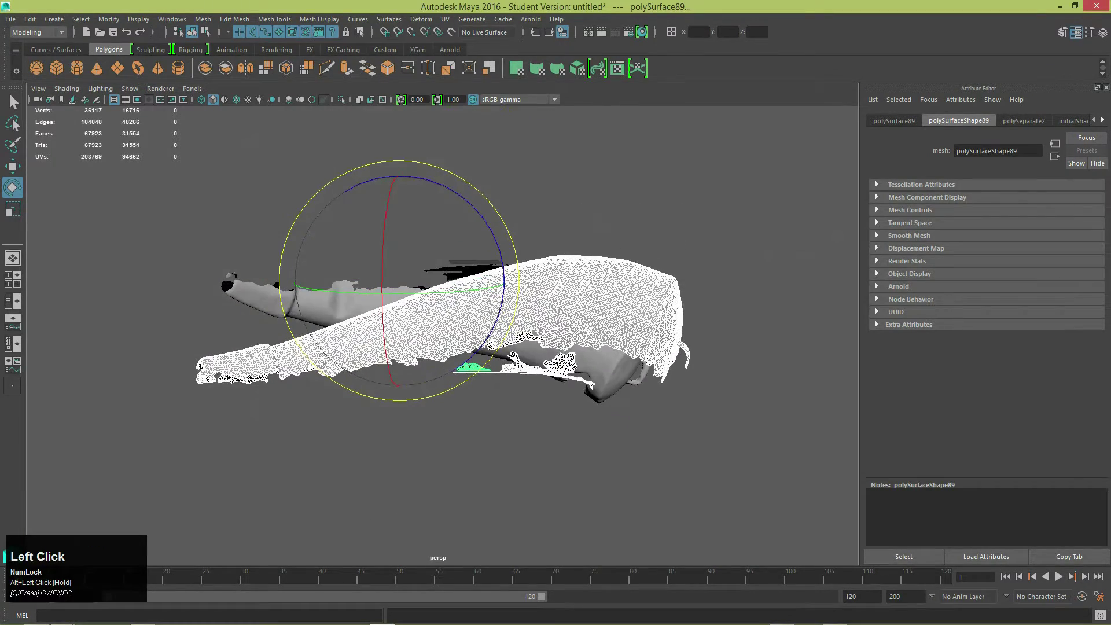
pyautogui.click(202, 19)
pyautogui.click(225, 60)
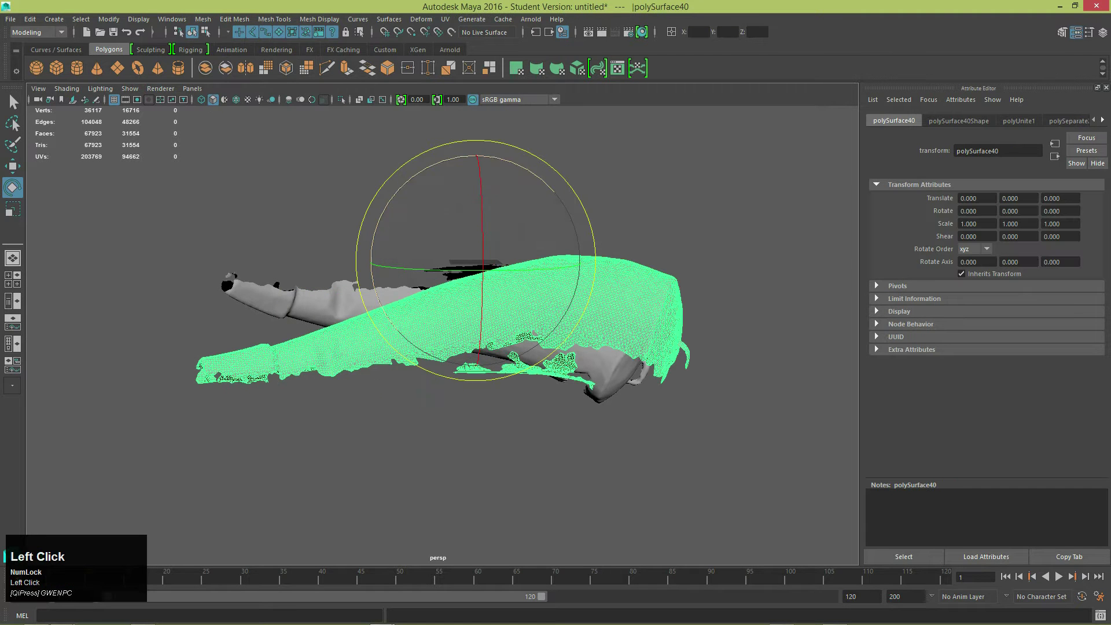
# - Maximize the front view, clear the selection, and turn off isolation there so both horn scans are displayed
pyautogui.click(13, 280)
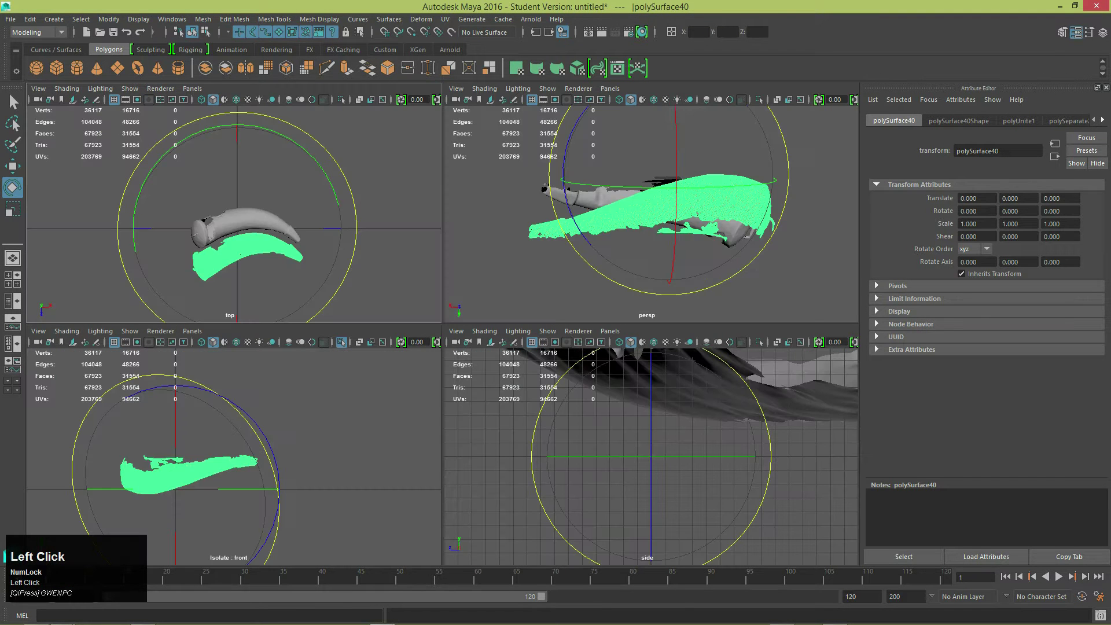
pyautogui.press('space')
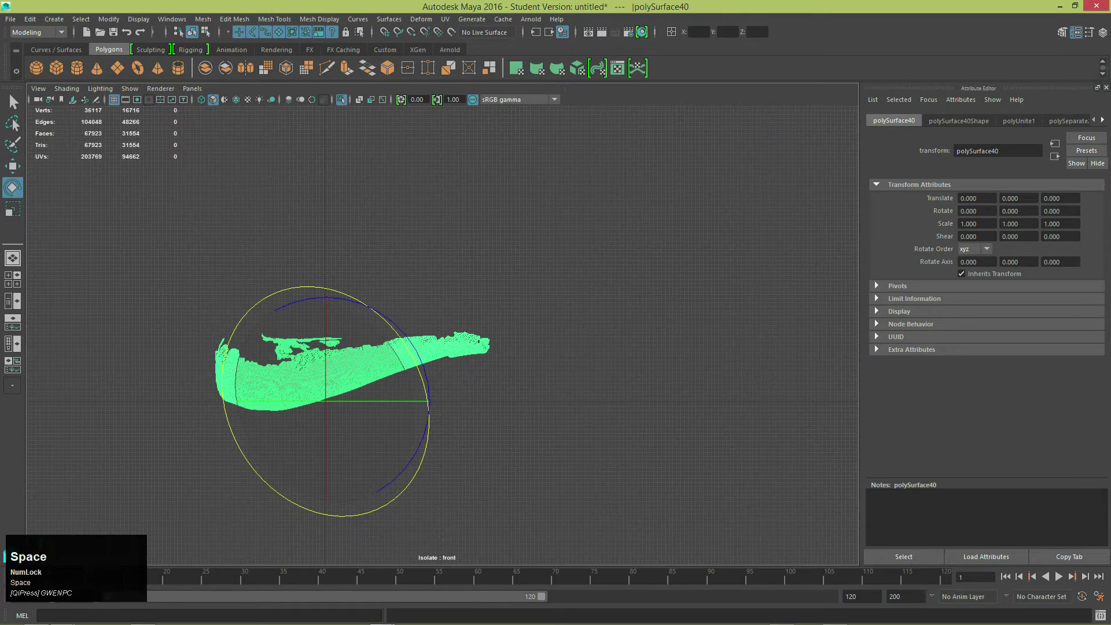
pyautogui.click(442, 261)
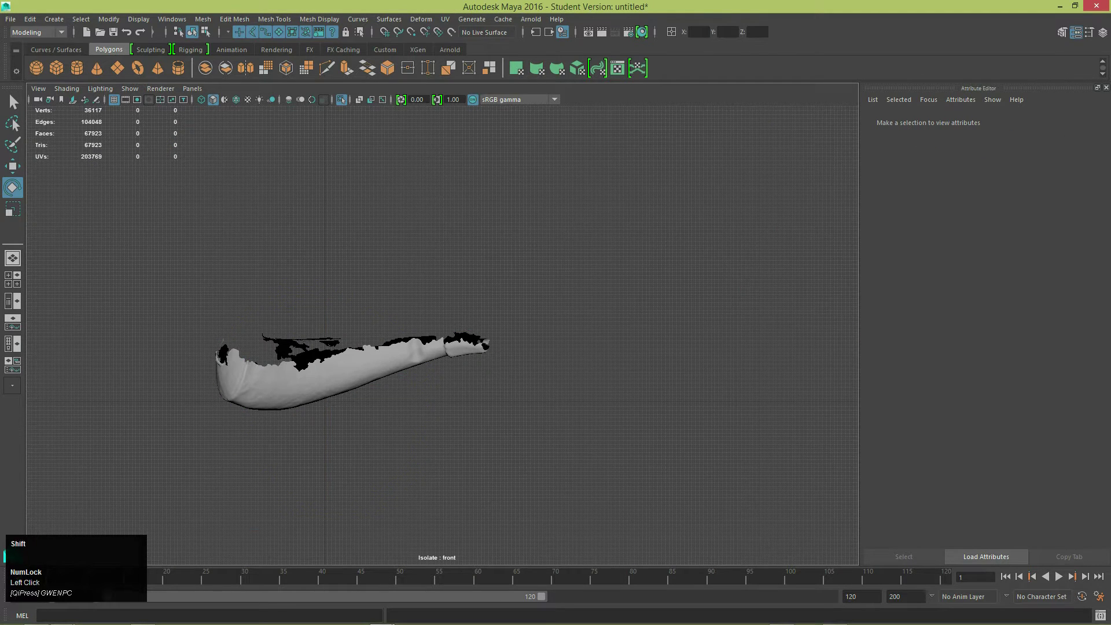
pyautogui.hotkey('shift', 'i')
# - Select the combined second horn and rotate it about -14.64 degrees around Z in the front view
pyautogui.click(324, 376)
pyautogui.keyDown('alt'); pyautogui.moveTo(324, 376); pyautogui.dragTo(453, 340, button='middle'); pyautogui.keyUp('alt')
pyautogui.keyDown('alt'); pyautogui.moveTo(453, 340); pyautogui.dragTo(520, 339, button='right'); pyautogui.keyUp('alt')
pyautogui.keyDown('alt'); pyautogui.moveTo(486, 400); pyautogui.dragTo(526, 414, button='right'); pyautogui.keyUp('alt')
pyautogui.moveTo(467, 310); pyautogui.dragTo(497, 313)
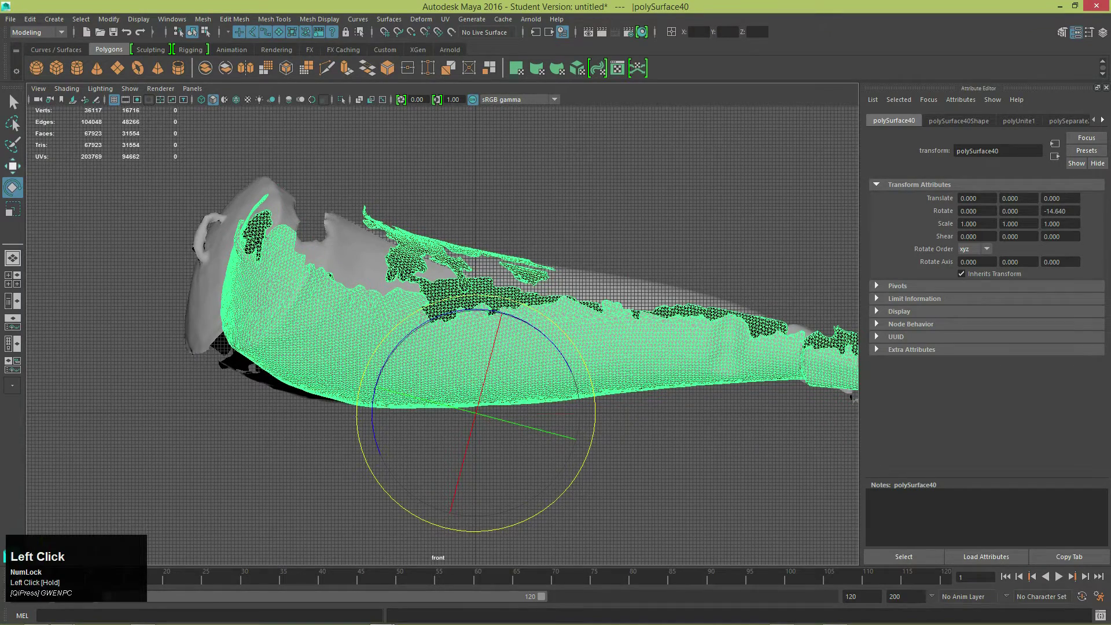
# - Move the second horn onto the first, to about -9.58 in X, -3.02 in Y and -52.96 in Z
pyautogui.press('w')
pyautogui.moveTo(475, 413); pyautogui.dragTo(442, 424)
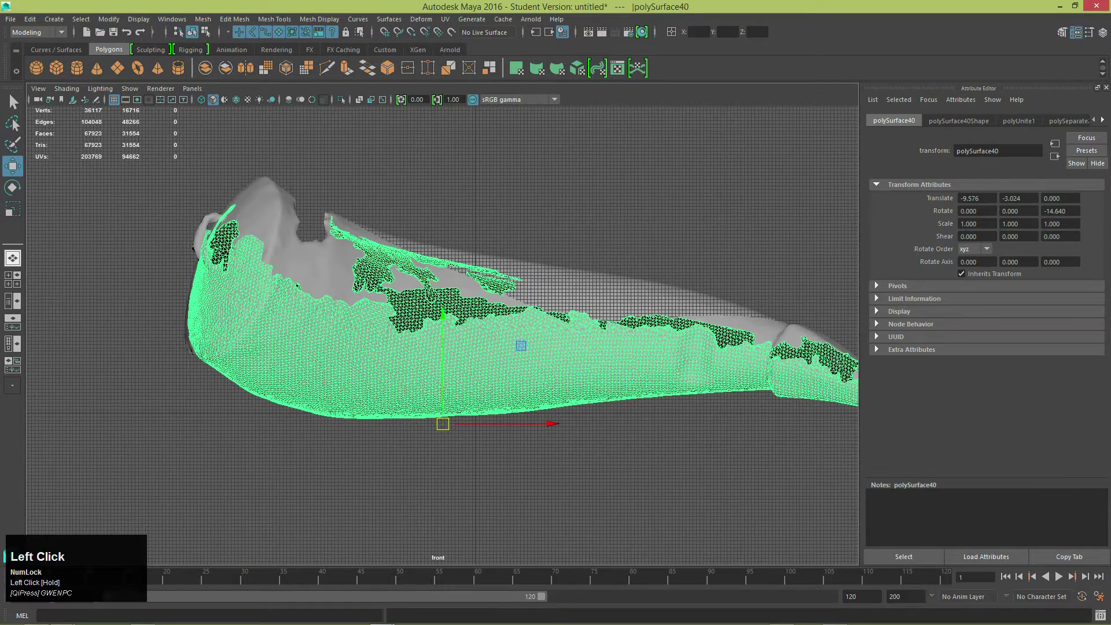
pyautogui.click(13, 258)
pyautogui.keyDown('alt'); pyautogui.moveTo(469, 174); pyautogui.dragTo(469, 345); pyautogui.keyUp('alt')
pyautogui.moveTo(502, 452); pyautogui.dragTo(499, 333)
# - Select the first horn in the top view, center its pivot, and freeze its transformations
pyautogui.click(12, 279)
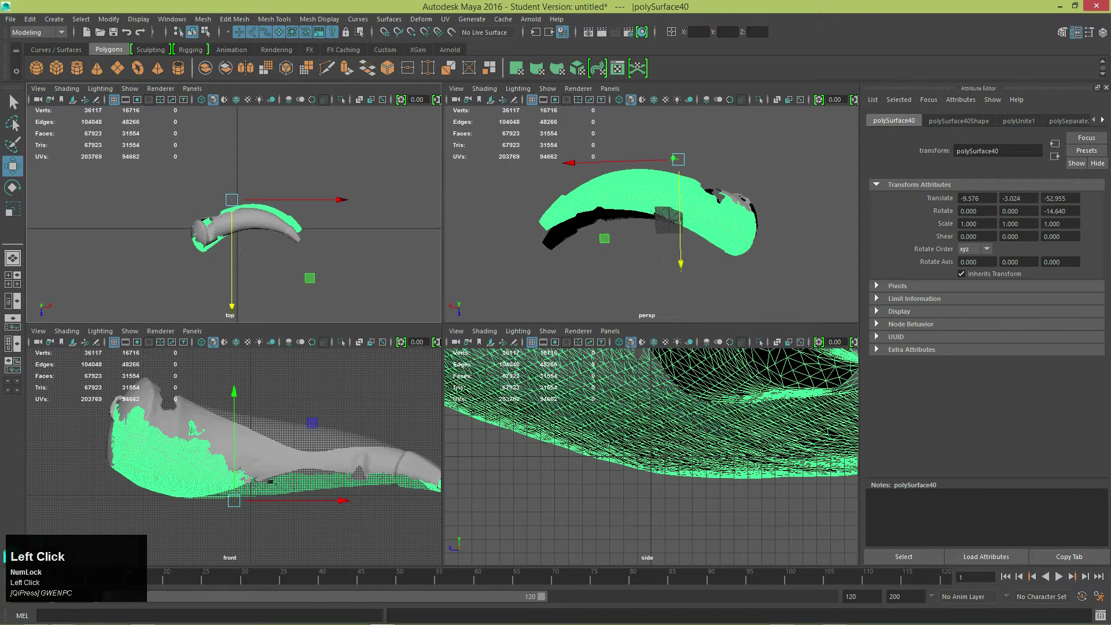
pyautogui.scroll(-6, 651, 452)
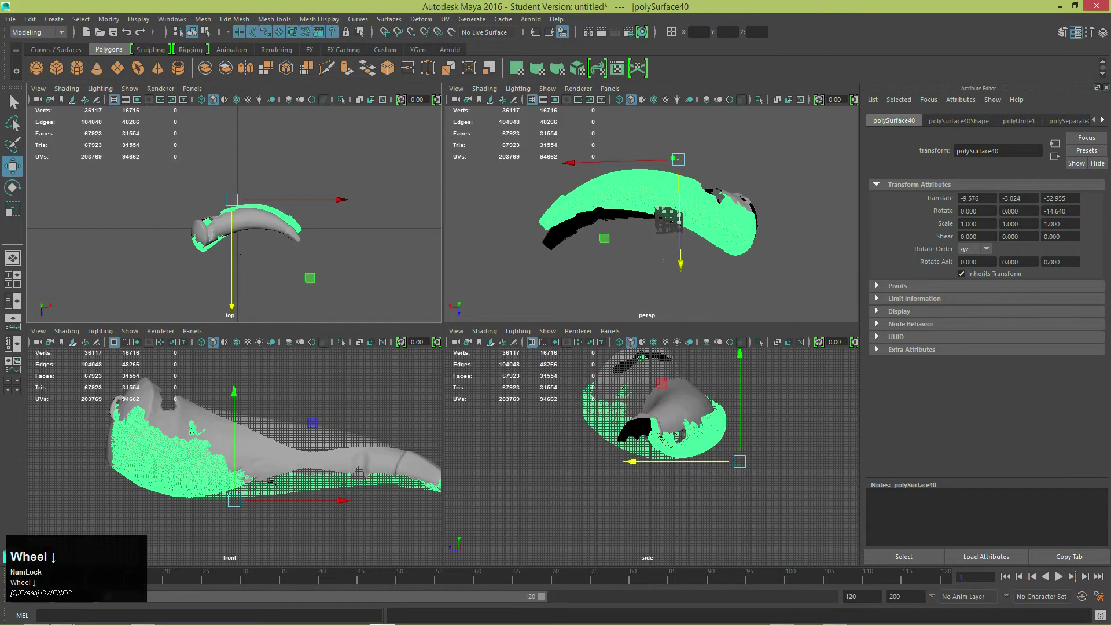
pyautogui.scroll(-2, 648, 214)
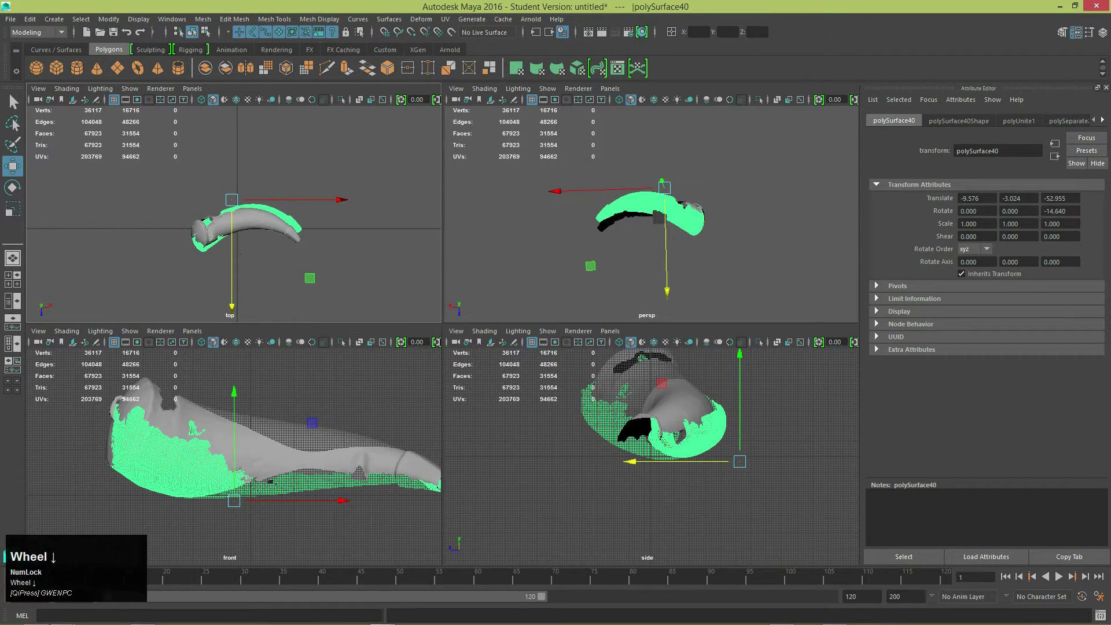
pyautogui.press('space')
pyautogui.click(8, 279)
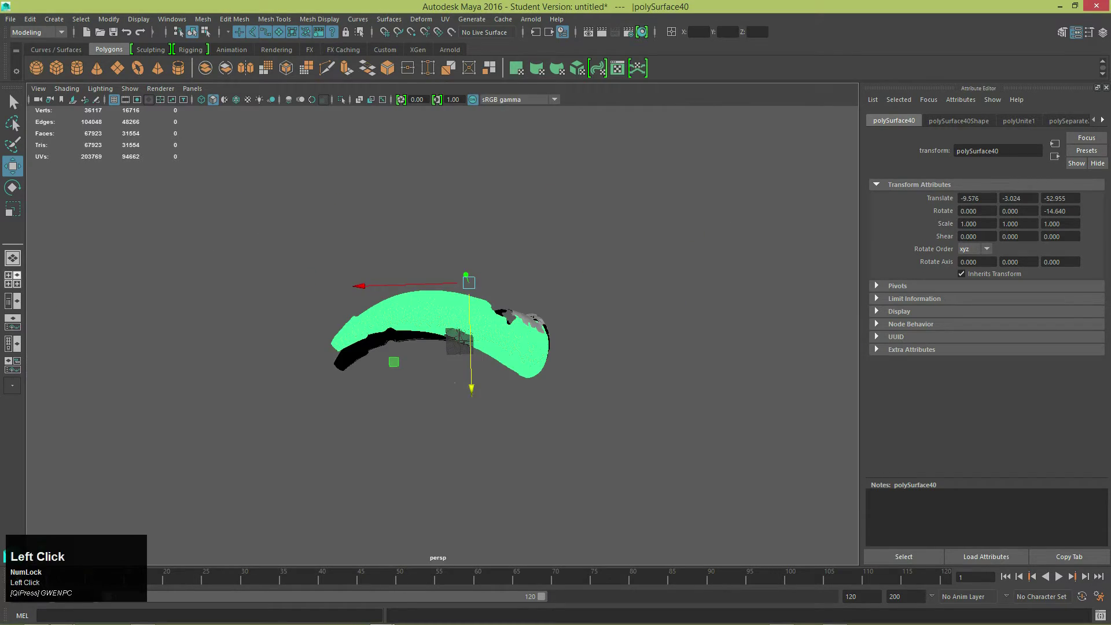
pyautogui.press('space')
pyautogui.scroll(5, 470, 514)
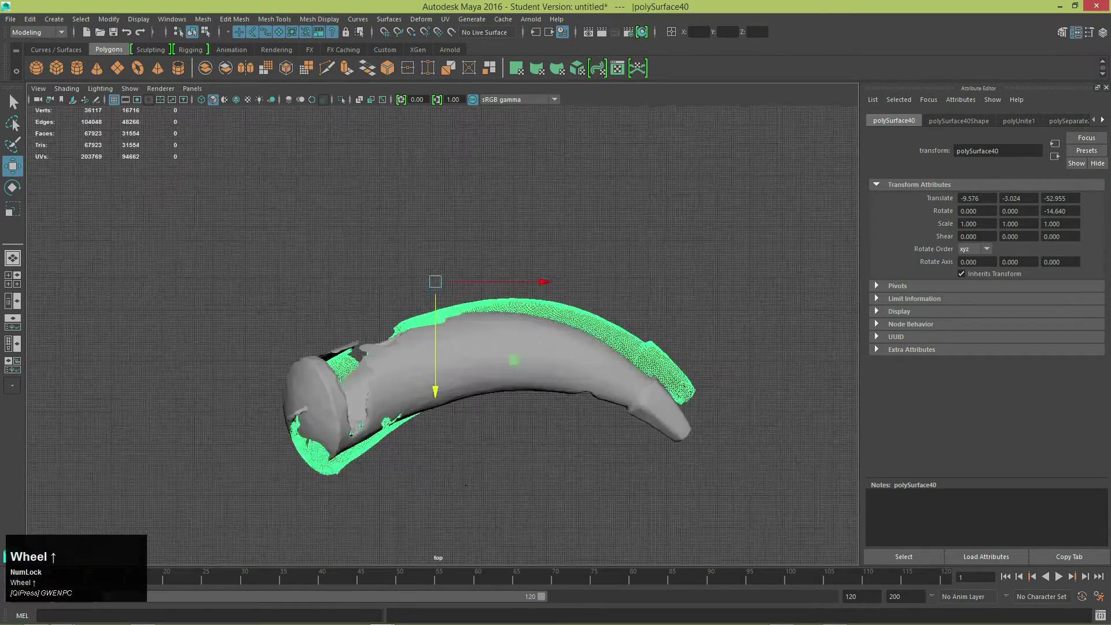
pyautogui.click(544, 364)
pyautogui.click(12, 187)
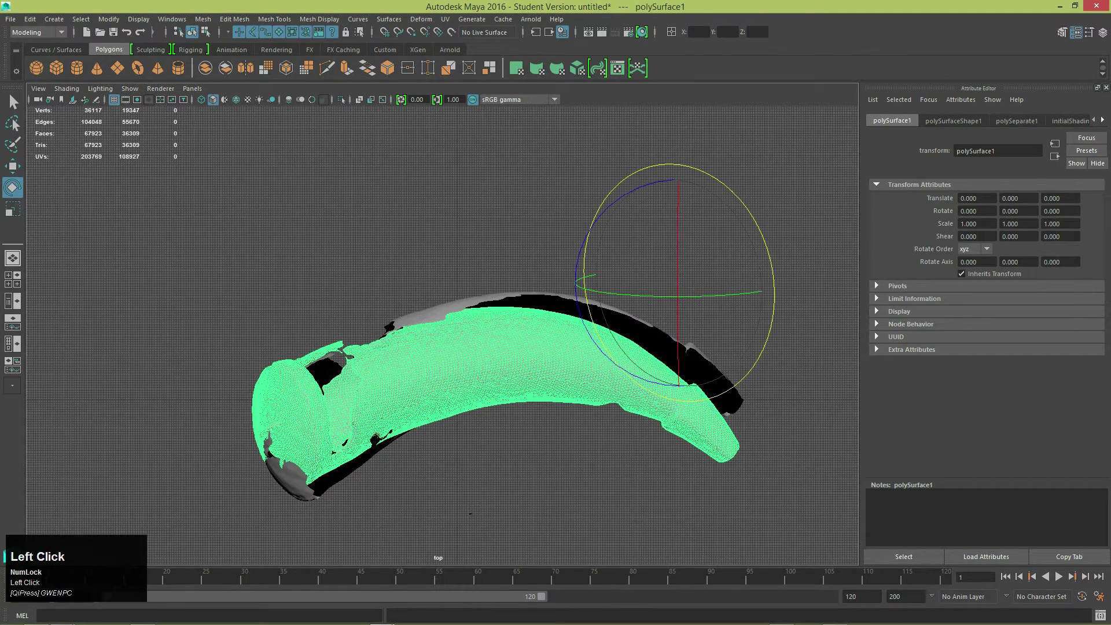
pyautogui.click(109, 18)
pyautogui.click(130, 90)
pyautogui.click(109, 19)
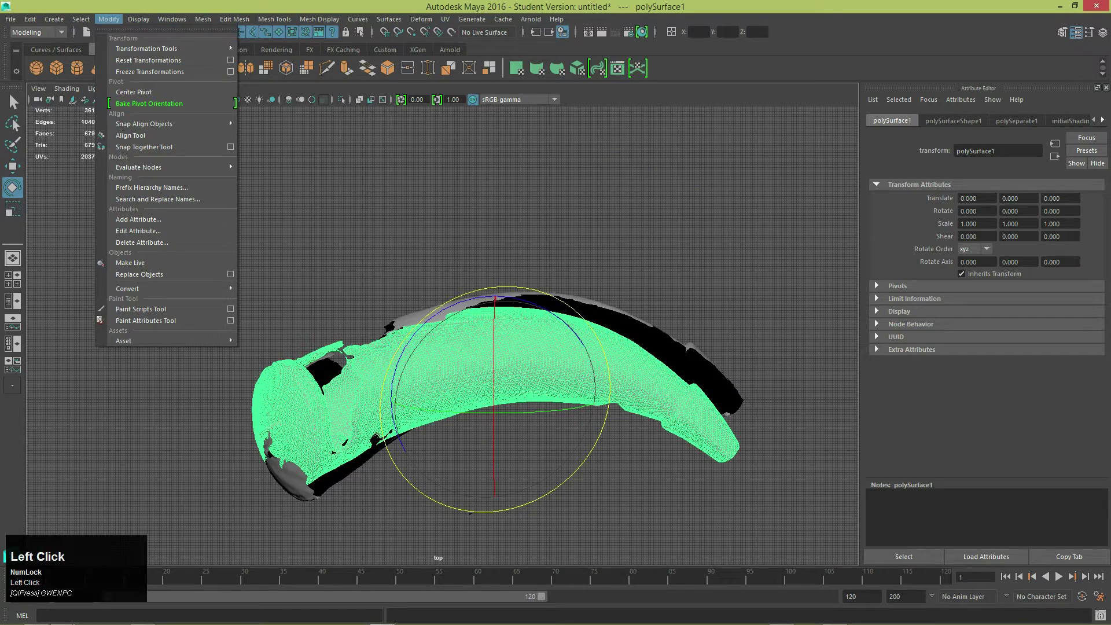
pyautogui.click(149, 72)
# - Rotate the first horn to about 0.16, -0.94, -7.04 degrees and delete the stray fragment near its tip
pyautogui.moveTo(524, 296)
pyautogui.mouseDown()
pyautogui.moveTo(511, 300)
pyautogui.moveTo(538, 289)
pyautogui.moveTo(525, 283)
pyautogui.mouseUp()
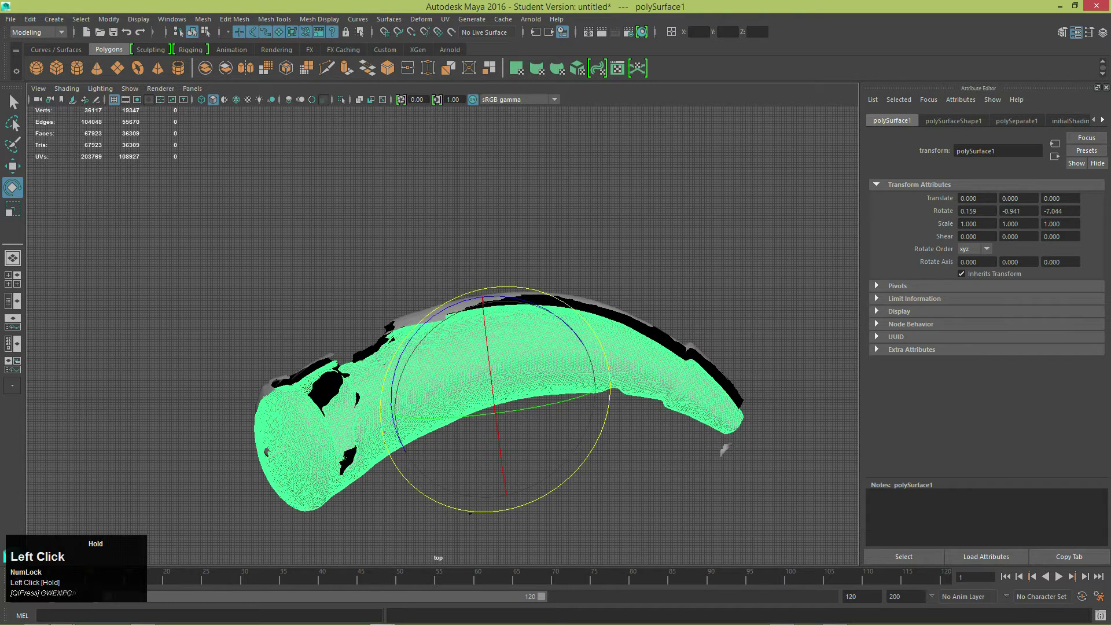
pyautogui.click(725, 449)
pyautogui.press('BackSpace')
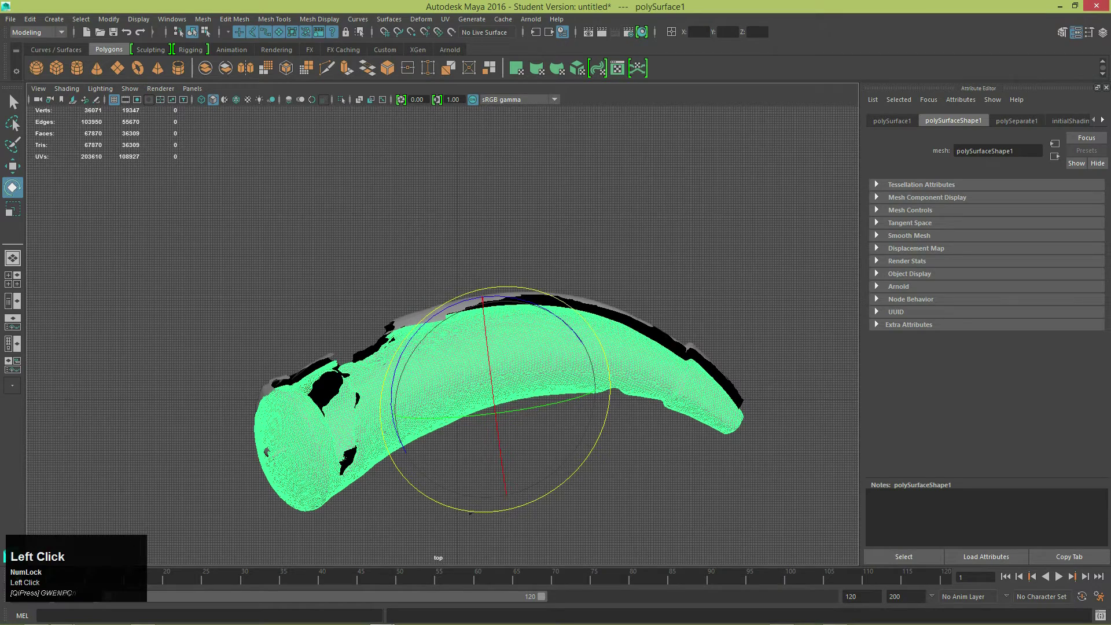
# - Move the first horn in the top view until its outline overlaps the second horn, and check the fit in perspective
pyautogui.press('w')
pyautogui.moveTo(494, 398); pyautogui.dragTo(496, 384)
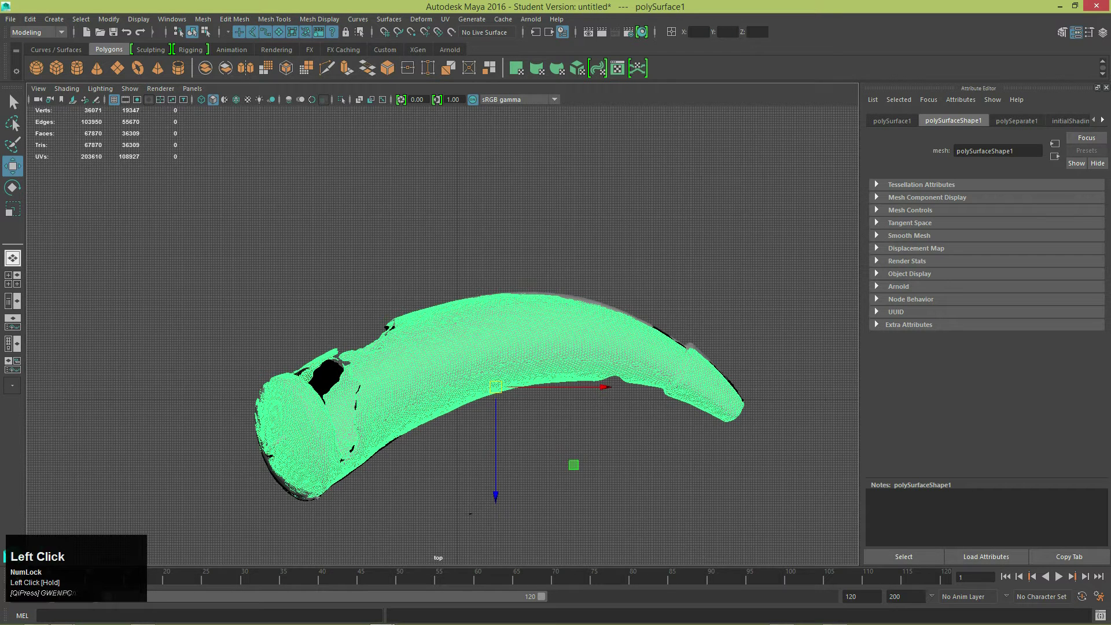
pyautogui.click(12, 258)
pyautogui.keyDown('alt'); pyautogui.moveTo(457, 405); pyautogui.dragTo(457, 324); pyautogui.keyUp('alt')
pyautogui.keyDown('alt'); pyautogui.moveTo(457, 324); pyautogui.dragTo(521, 324, button='right'); pyautogui.keyUp('alt')
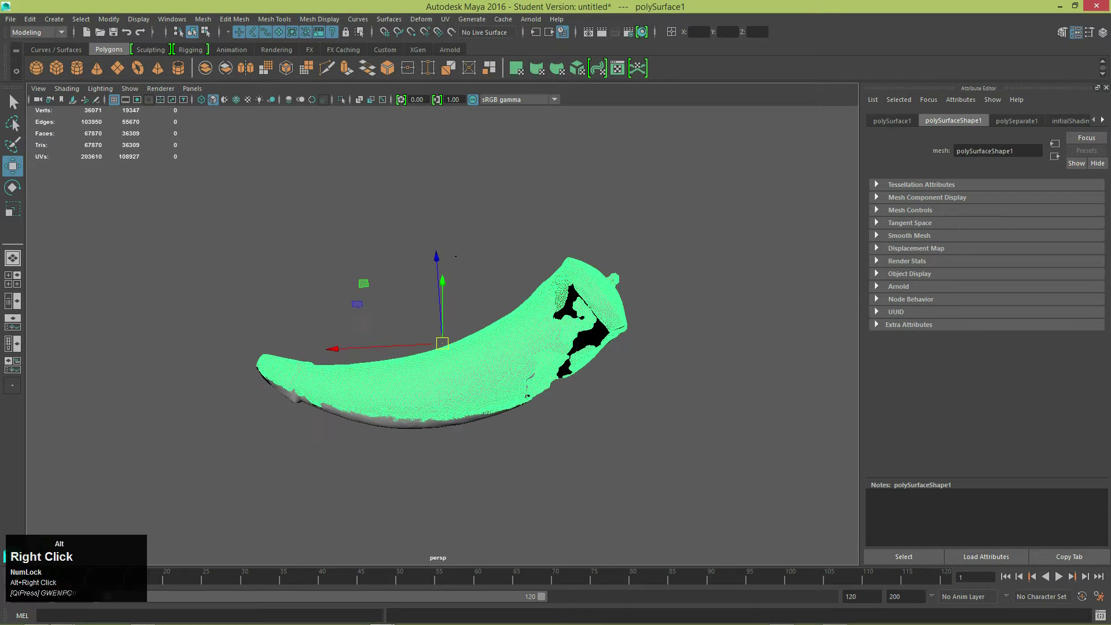
pyautogui.click(456, 258)
pyautogui.keyDown('alt'); pyautogui.moveTo(455, 259); pyautogui.dragTo(374, 274); pyautogui.keyUp('alt')
pyautogui.click(373, 336)
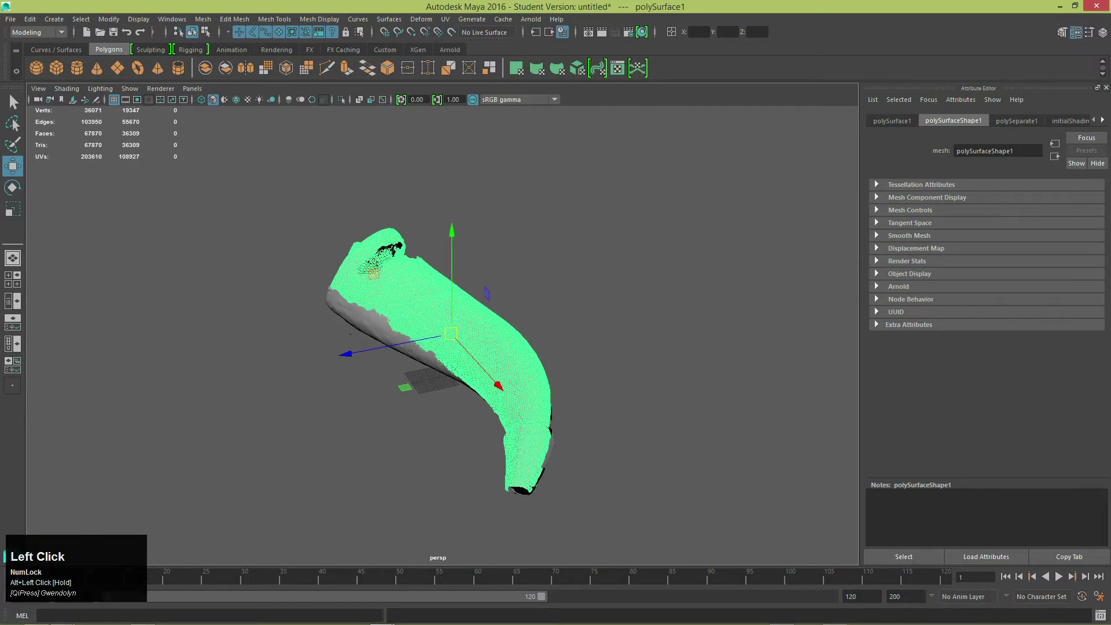
# - Freeze the first horn's transformations and rotate it slightly in the side view to match the second horn's profile
pyautogui.click(12, 275)
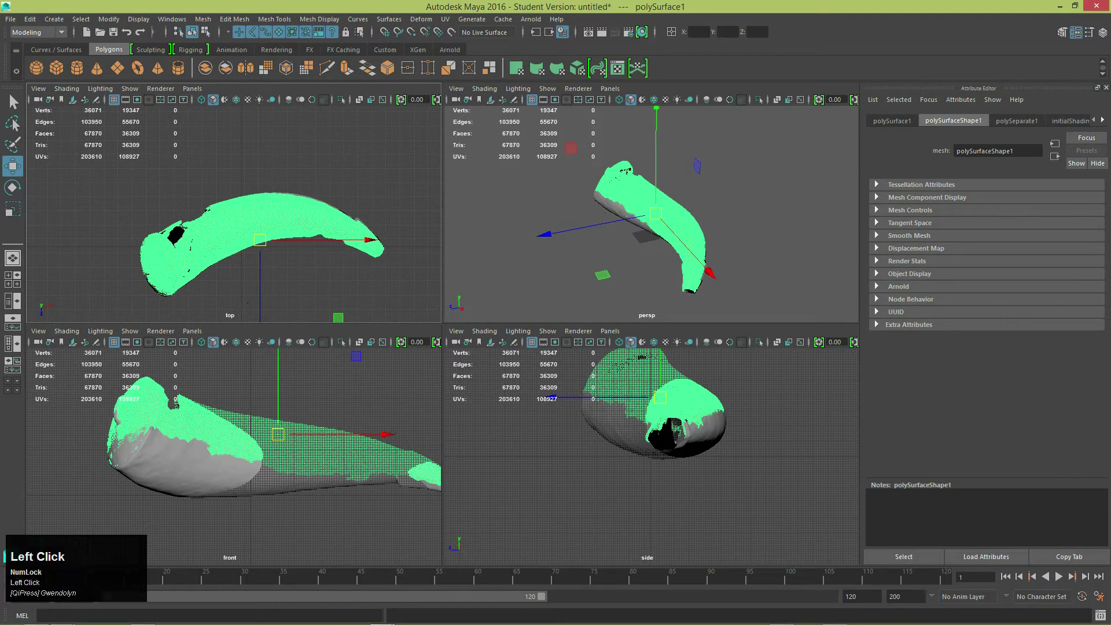
pyautogui.press('space')
pyautogui.keyDown('alt'); pyautogui.moveTo(405, 197); pyautogui.dragTo(455, 197, button='right'); pyautogui.keyUp('alt')
pyautogui.keyDown('alt'); pyautogui.moveTo(455, 198); pyautogui.dragTo(448, 302, button='middle'); pyautogui.keyUp('alt')
pyautogui.click(13, 187)
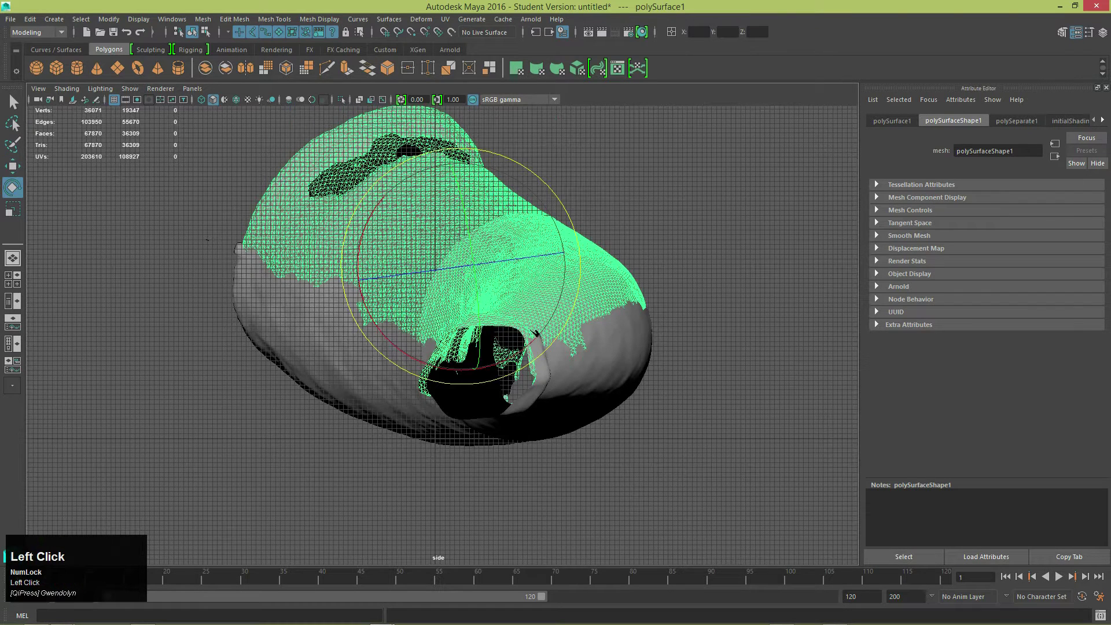
pyautogui.click(108, 18)
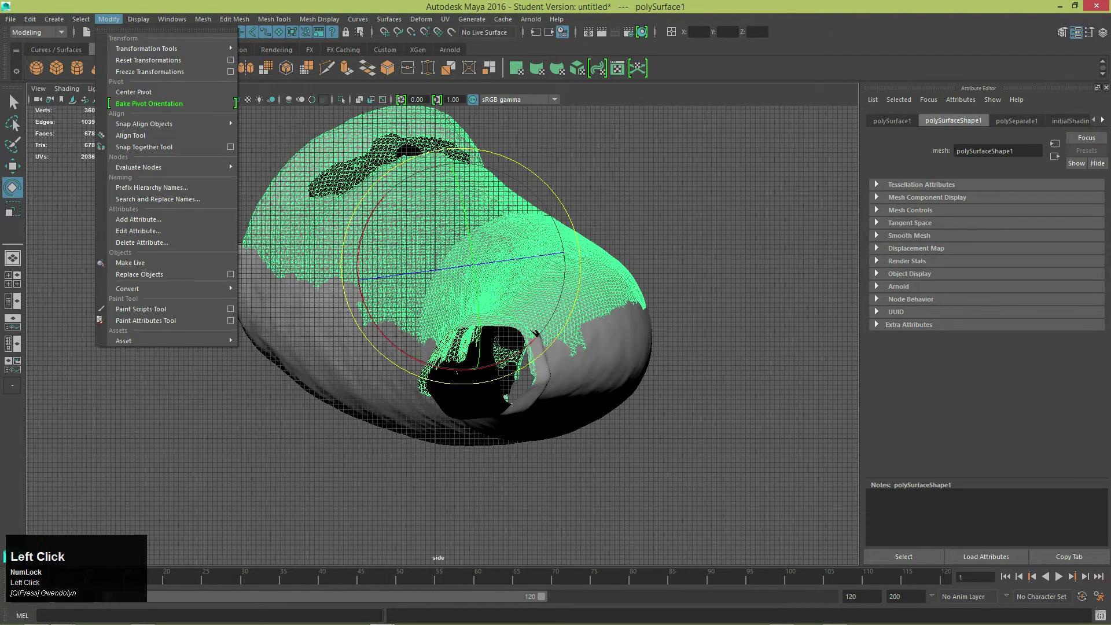
pyautogui.click(148, 71)
pyautogui.moveTo(488, 261); pyautogui.dragTo(476, 263)
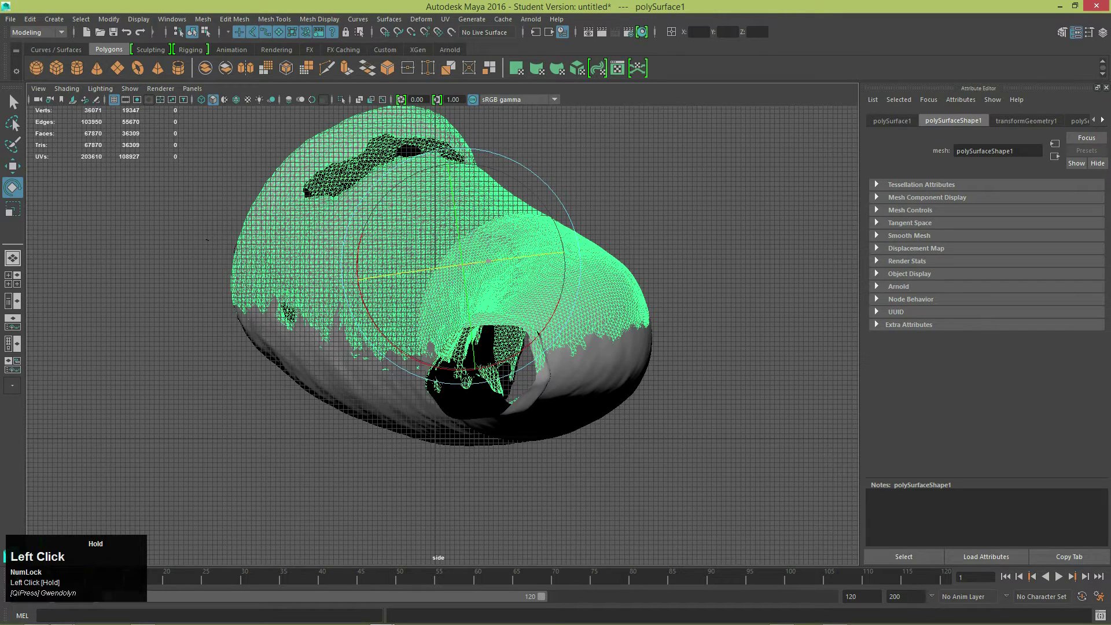
# - Examine the alignment of the two horn halves in perspective from all sides, including the end cap, loop, and holes
pyautogui.click(12, 258)
pyautogui.keyDown('alt'); pyautogui.moveTo(416, 324); pyautogui.dragTo(514, 249); pyautogui.keyUp('alt')
pyautogui.click(520, 242)
pyautogui.keyDown('alt'); pyautogui.moveTo(439, 347); pyautogui.dragTo(520, 347, button='right'); pyautogui.keyUp('alt')
pyautogui.keyDown('alt'); pyautogui.moveTo(440, 347); pyautogui.dragTo(512, 371); pyautogui.keyUp('alt')
pyautogui.keyDown('alt'); pyautogui.moveTo(399, 333); pyautogui.dragTo(448, 283); pyautogui.keyUp('alt')
pyautogui.click(463, 342)
pyautogui.keyDown('alt'); pyautogui.moveTo(463, 341); pyautogui.dragTo(596, 331, button='middle'); pyautogui.keyUp('alt')
pyautogui.keyDown('alt'); pyautogui.moveTo(596, 331); pyautogui.dragTo(776, 241, button='right'); pyautogui.keyUp('alt')
pyautogui.keyDown('alt'); pyautogui.moveTo(313, 370); pyautogui.dragTo(560, 358); pyautogui.keyUp('alt')
pyautogui.keyDown('alt'); pyautogui.moveTo(416, 329); pyautogui.dragTo(295, 322); pyautogui.keyUp('alt')
pyautogui.keyDown('alt'); pyautogui.moveTo(295, 321); pyautogui.dragTo(271, 321, button='right'); pyautogui.keyUp('alt')
pyautogui.click(381, 267)
pyautogui.keyDown('alt'); pyautogui.moveTo(381, 266); pyautogui.dragTo(550, 271, button='middle'); pyautogui.keyUp('alt')
pyautogui.keyDown('alt'); pyautogui.moveTo(549, 272); pyautogui.dragTo(325, 288); pyautogui.keyUp('alt')
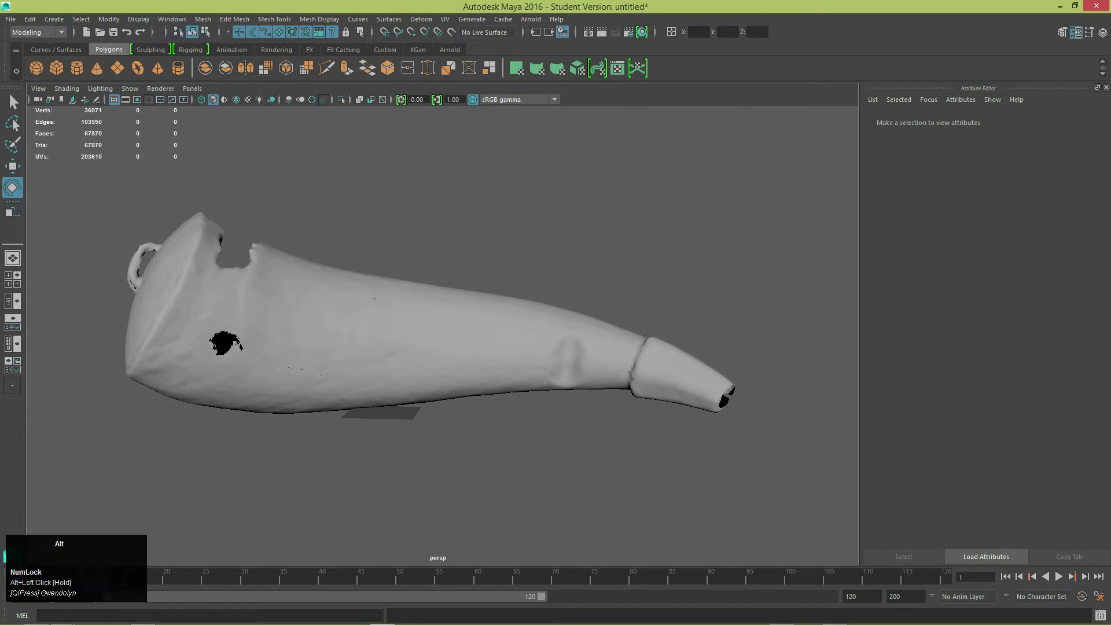
pyautogui.keyDown('alt'); pyautogui.moveTo(325, 288); pyautogui.dragTo(535, 301, button='middle'); pyautogui.keyUp('alt')
pyautogui.keyDown('alt'); pyautogui.moveTo(535, 301); pyautogui.dragTo(624, 300, button='right'); pyautogui.keyUp('alt')
pyautogui.keyDown('alt'); pyautogui.moveTo(608, 312); pyautogui.dragTo(550, 312); pyautogui.keyUp('alt')
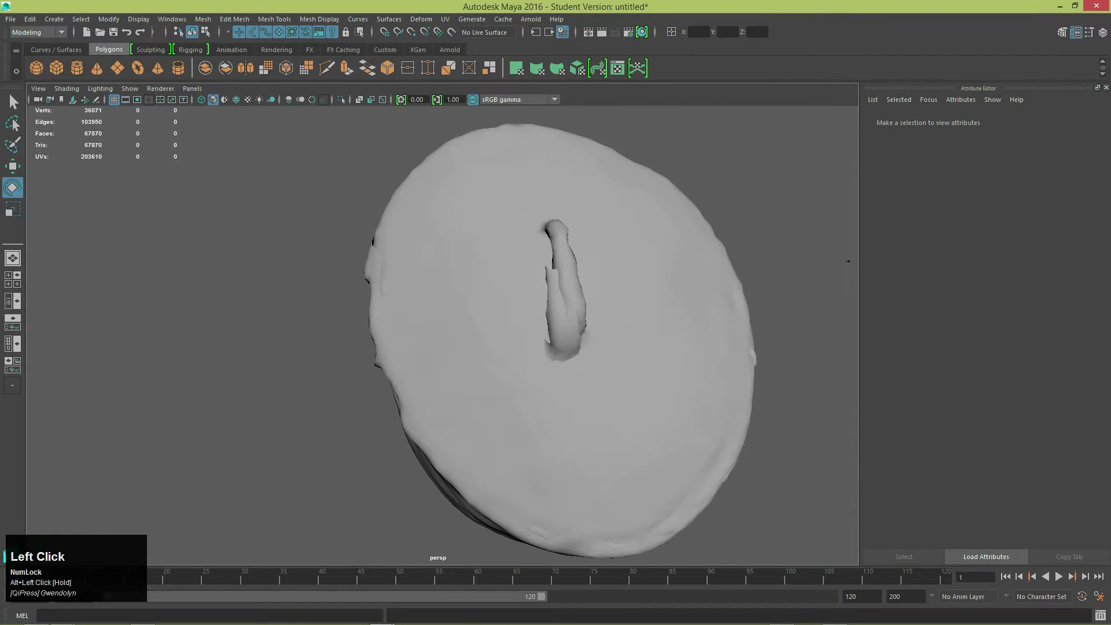
pyautogui.click(542, 292)
pyautogui.keyDown('alt'); pyautogui.moveTo(847, 261); pyautogui.dragTo(717, 272); pyautogui.keyUp('alt')
pyautogui.keyDown('alt'); pyautogui.moveTo(769, 215); pyautogui.dragTo(557, 211, button='middle'); pyautogui.keyUp('alt')
pyautogui.keyDown('alt'); pyautogui.moveTo(428, 223); pyautogui.dragTo(526, 217); pyautogui.keyUp('alt')
pyautogui.keyDown('alt'); pyautogui.moveTo(547, 338); pyautogui.dragTo(566, 283); pyautogui.keyUp('alt')
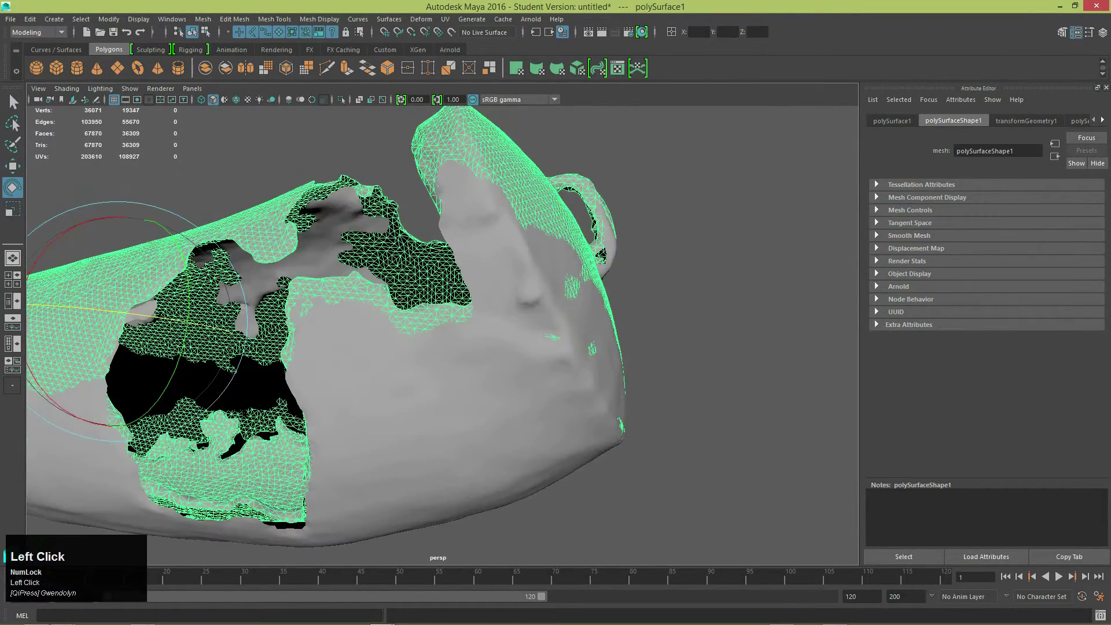
# - Paint-select the second horn's overlapping faces on the end cap's loop and delete them
pyautogui.click(611, 248)
pyautogui.keyDown('alt'); pyautogui.moveTo(615, 235); pyautogui.dragTo(547, 292, button='middle'); pyautogui.keyUp('alt')
pyautogui.rightClick(547, 292)
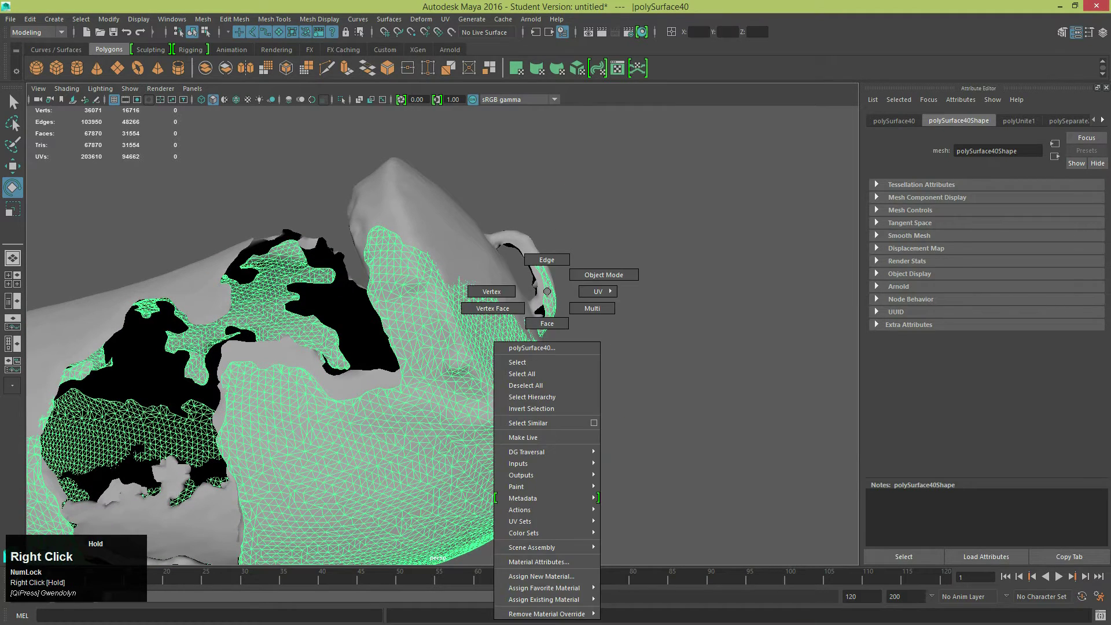
pyautogui.moveTo(547, 291); pyautogui.dragTo(547, 323, button='right')
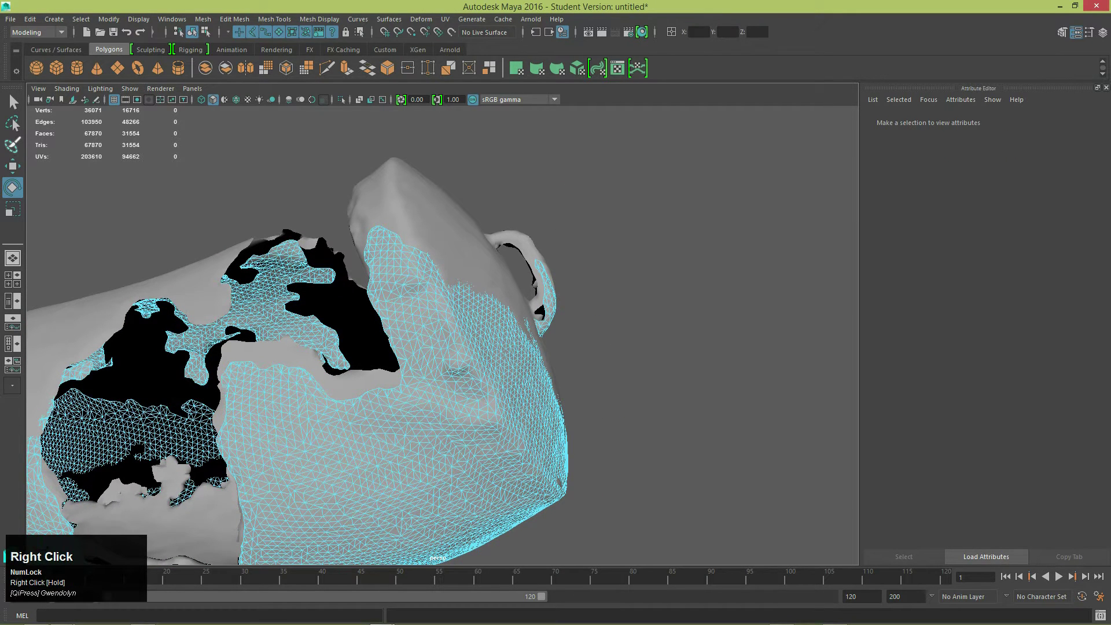
pyautogui.click(13, 144)
pyautogui.keyDown('alt'); pyautogui.moveTo(541, 277); pyautogui.dragTo(431, 295, button='middle'); pyautogui.keyUp('alt')
pyautogui.keyDown('alt'); pyautogui.moveTo(430, 295); pyautogui.dragTo(467, 276, button='right'); pyautogui.keyUp('alt')
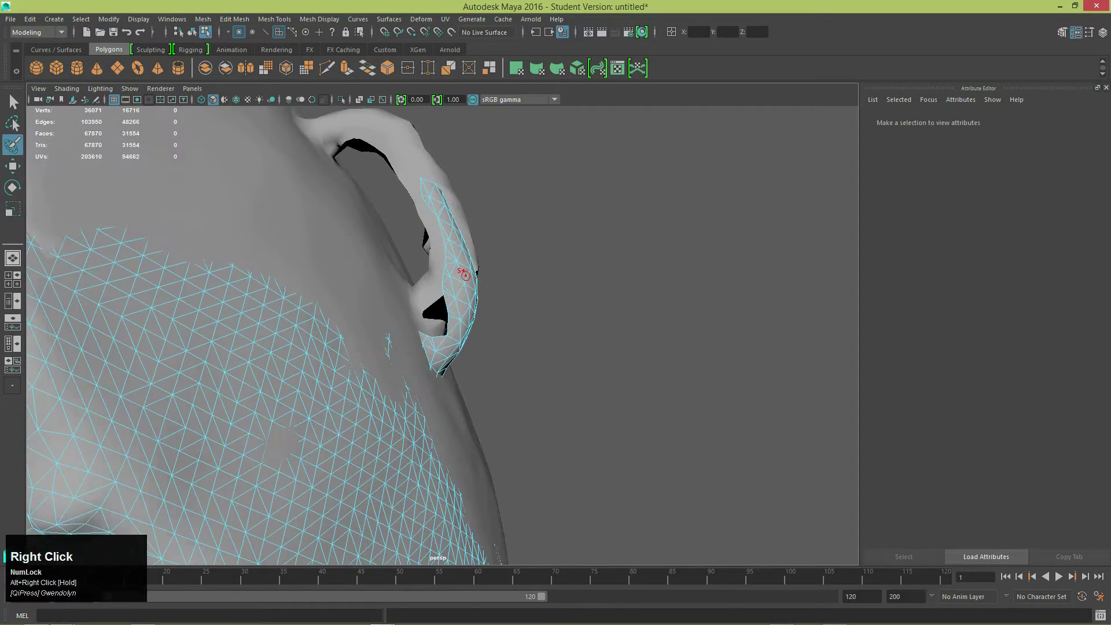
pyautogui.moveTo(425, 184); pyautogui.dragTo(438, 203)
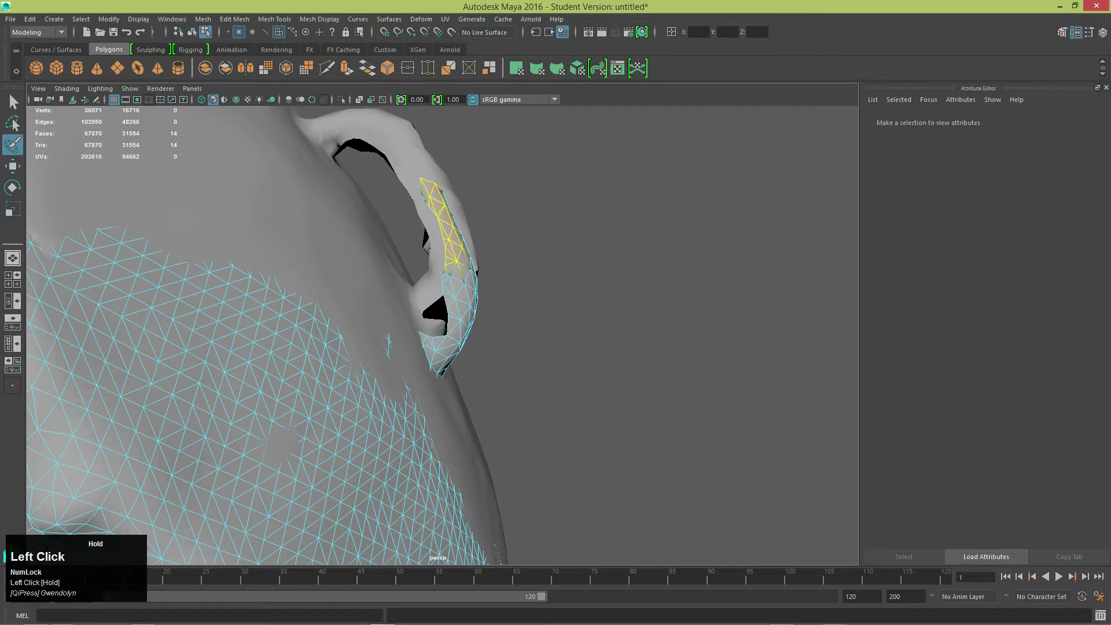
pyautogui.moveTo(461, 289)
pyautogui.mouseDown()
pyautogui.moveTo(457, 272)
pyautogui.moveTo(451, 341)
pyautogui.mouseUp()
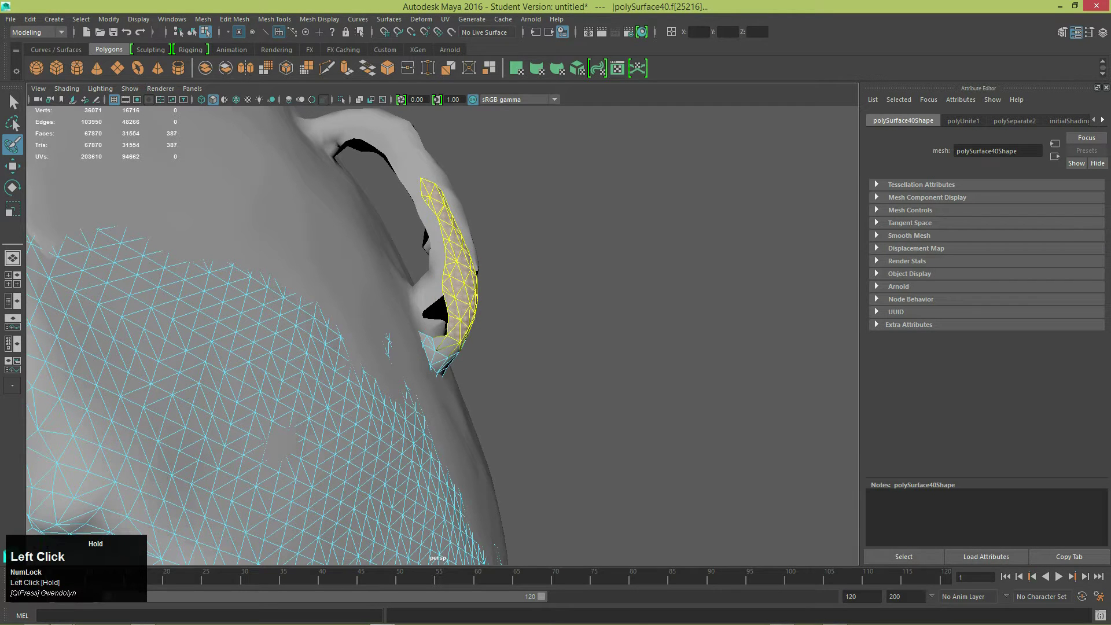
pyautogui.moveTo(482, 291)
pyautogui.mouseDown(button='right')
pyautogui.moveTo(460, 299)
pyautogui.moveTo(483, 291)
pyautogui.mouseUp(button='right')
pyautogui.keyDown('alt'); pyautogui.moveTo(483, 290); pyautogui.dragTo(255, 249); pyautogui.keyUp('alt')
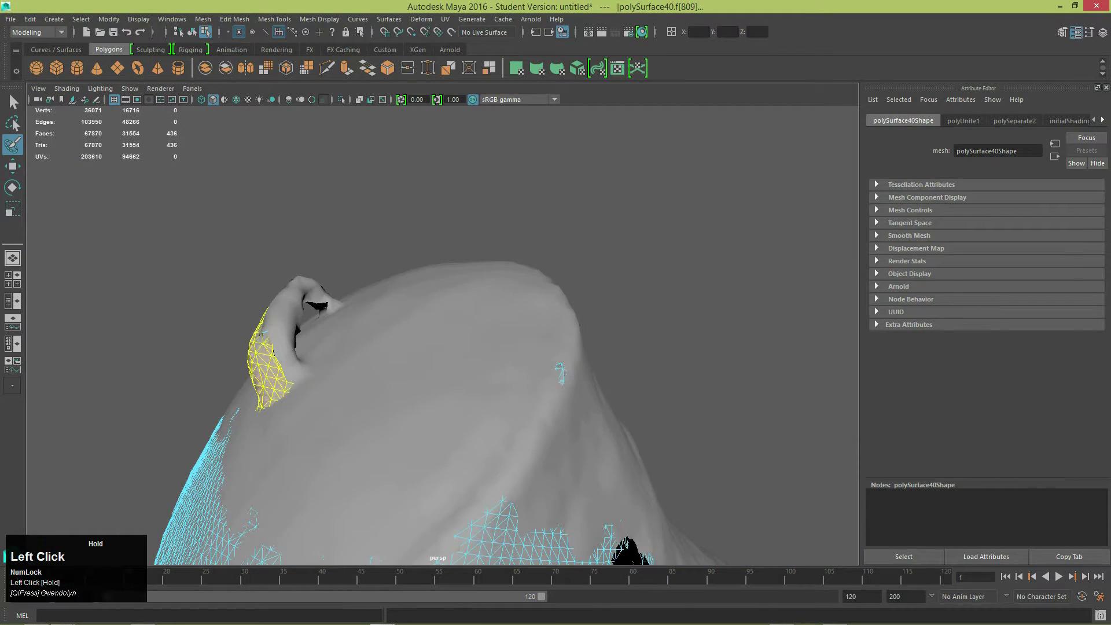
pyautogui.moveTo(270, 339); pyautogui.dragTo(237, 202)
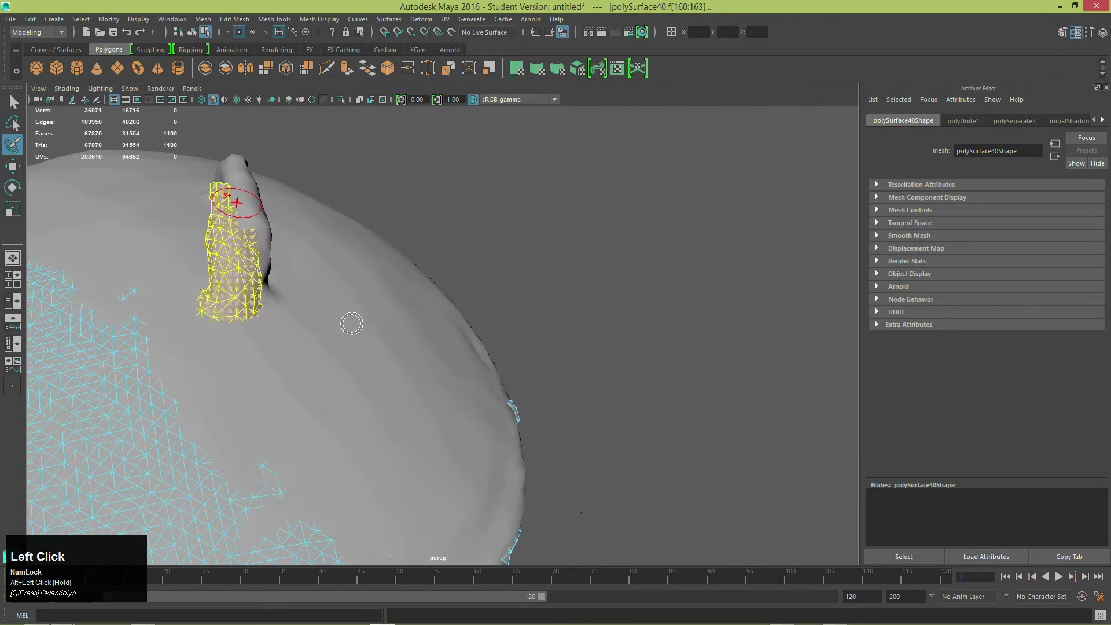
pyautogui.press('BackSpace')
# - Check the cleaned loop, switch to the Move tool, and return the second horn to object mode
pyautogui.keyDown('alt'); pyautogui.moveTo(340, 314); pyautogui.dragTo(555, 328); pyautogui.keyUp('alt')
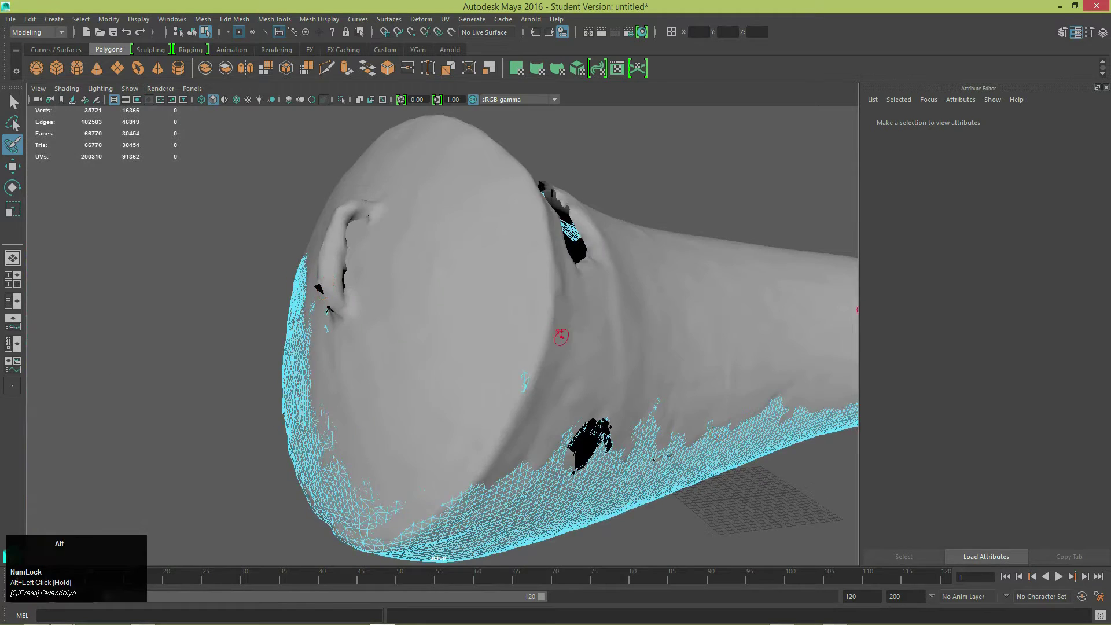
pyautogui.keyDown('alt'); pyautogui.moveTo(555, 328); pyautogui.dragTo(509, 301, button='right'); pyautogui.keyUp('alt')
pyautogui.keyDown('alt'); pyautogui.moveTo(509, 300); pyautogui.dragTo(465, 275); pyautogui.keyUp('alt')
pyautogui.press('w')
pyautogui.keyDown('alt'); pyautogui.moveTo(320, 324); pyautogui.dragTo(578, 291); pyautogui.keyUp('alt')
pyautogui.rightClick(578, 291)
pyautogui.moveTo(577, 292); pyautogui.dragTo(631, 276, button='right')
# - Examine the overlapping horn halves from several angles for remaining gaps and mismatches along the body and tip
pyautogui.keyDown('alt'); pyautogui.moveTo(632, 275); pyautogui.dragTo(654, 301); pyautogui.keyUp('alt')
pyautogui.keyDown('alt'); pyautogui.moveTo(579, 475); pyautogui.dragTo(548, 495); pyautogui.keyUp('alt')
pyautogui.keyDown('alt'); pyautogui.moveTo(547, 495); pyautogui.dragTo(788, 353, button='middle'); pyautogui.keyUp('alt')
pyautogui.keyDown('alt'); pyautogui.moveTo(787, 352); pyautogui.dragTo(847, 211); pyautogui.keyUp('alt')
pyautogui.keyDown('alt'); pyautogui.moveTo(416, 301); pyautogui.dragTo(402, 229); pyautogui.keyUp('alt')
pyautogui.keyDown('alt'); pyautogui.moveTo(402, 228); pyautogui.dragTo(614, 263, button='middle'); pyautogui.keyUp('alt')
pyautogui.keyDown('alt'); pyautogui.moveTo(613, 263); pyautogui.dragTo(769, 260); pyautogui.keyUp('alt')
pyautogui.keyDown('alt'); pyautogui.moveTo(769, 260); pyautogui.dragTo(578, 272, button='right'); pyautogui.keyUp('alt')
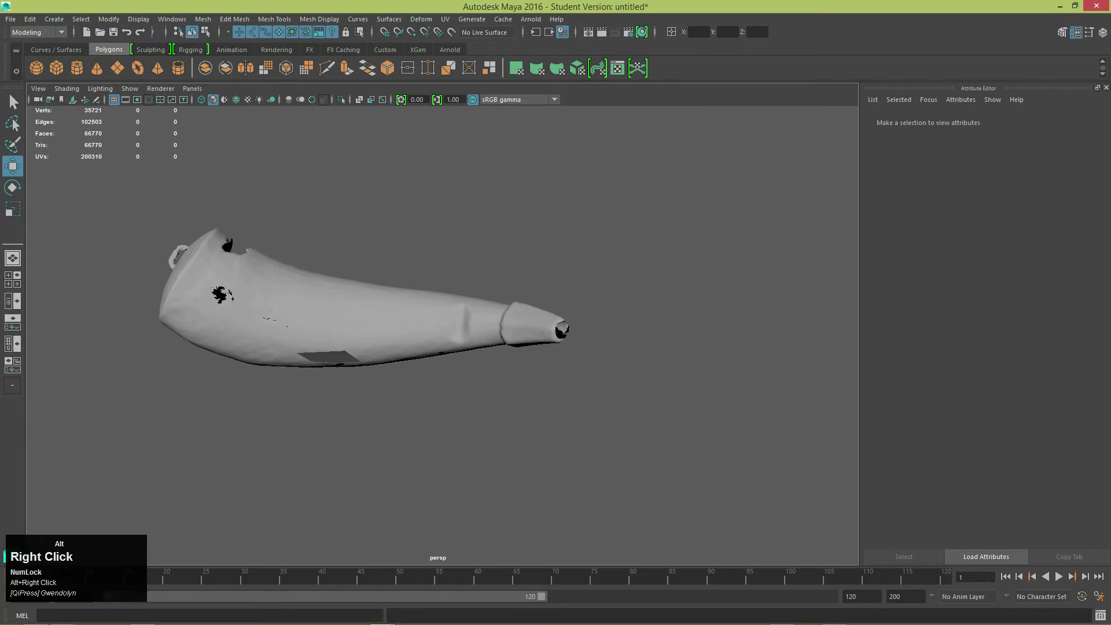
pyautogui.keyDown('alt'); pyautogui.moveTo(578, 271); pyautogui.dragTo(665, 277); pyautogui.keyUp('alt')
pyautogui.keyDown('alt'); pyautogui.moveTo(665, 278); pyautogui.dragTo(813, 331, button='middle'); pyautogui.keyUp('alt')
# - Select both horn halves and delete all construction history in the scene
pyautogui.moveTo(776, 245); pyautogui.dragTo(273, 476)
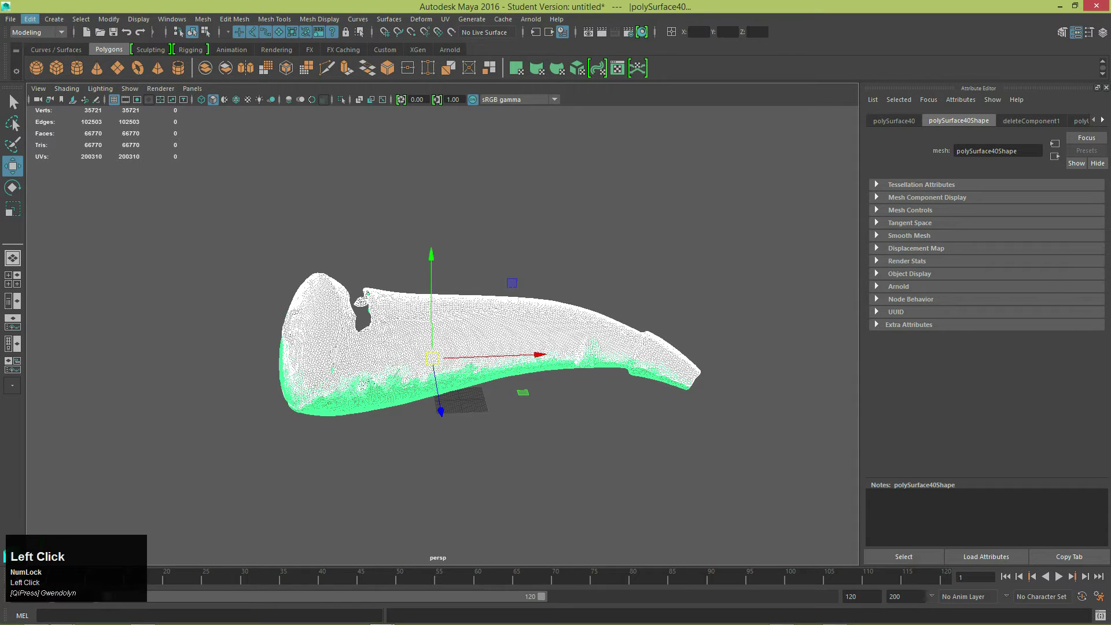
pyautogui.click(30, 19)
pyautogui.moveTo(104, 167)
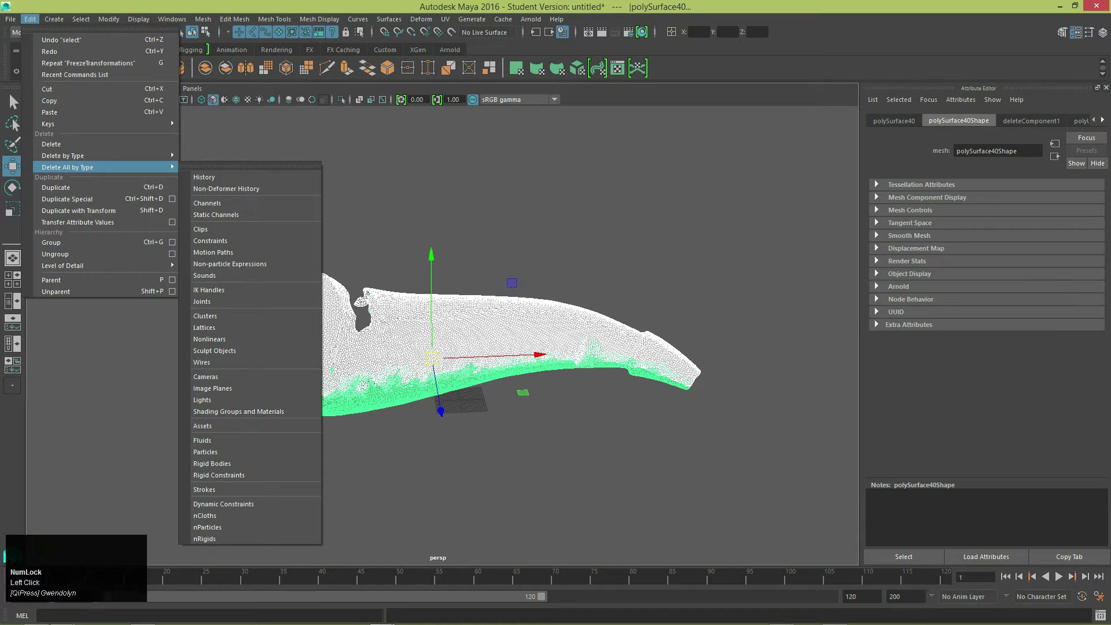
pyautogui.click(222, 175)
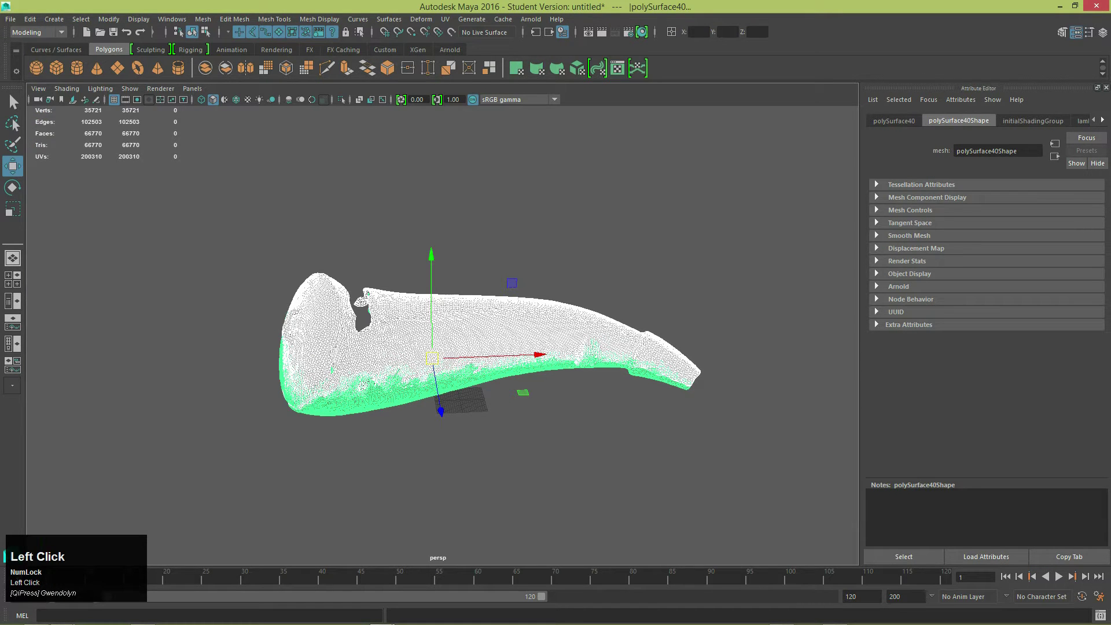
# - Select and delete the small stray mesh fragment floating above the horn body
pyautogui.keyDown('alt'); pyautogui.moveTo(366, 293); pyautogui.dragTo(494, 271); pyautogui.keyUp('alt')
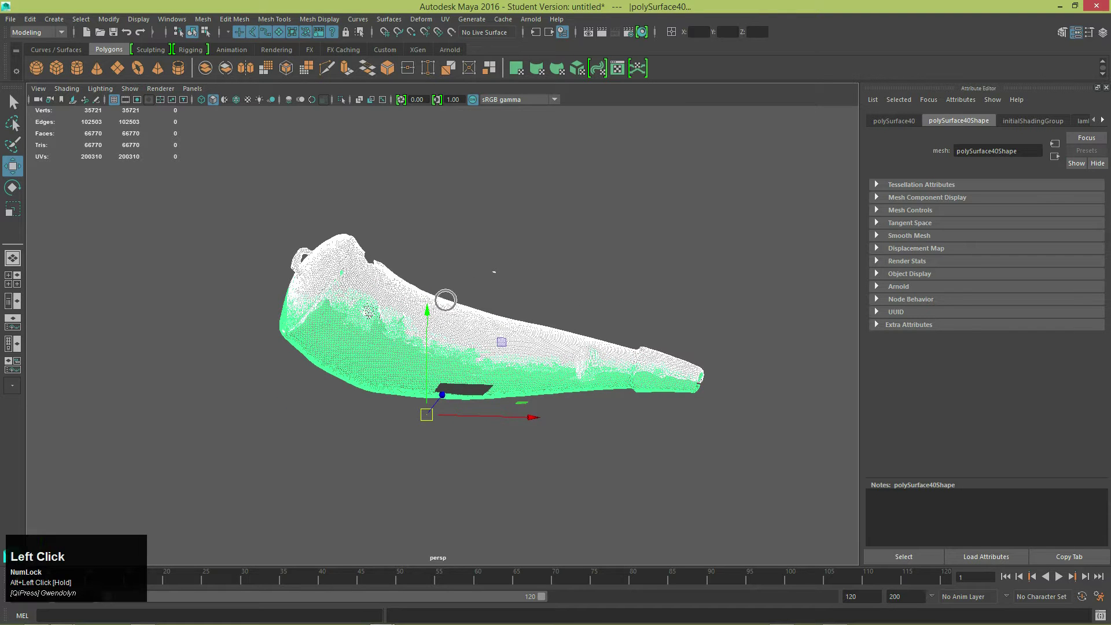
pyautogui.click(494, 271)
pyautogui.moveTo(495, 272); pyautogui.dragTo(517, 334)
pyautogui.press('BackSpace')
pyautogui.scroll(3, 517, 278)
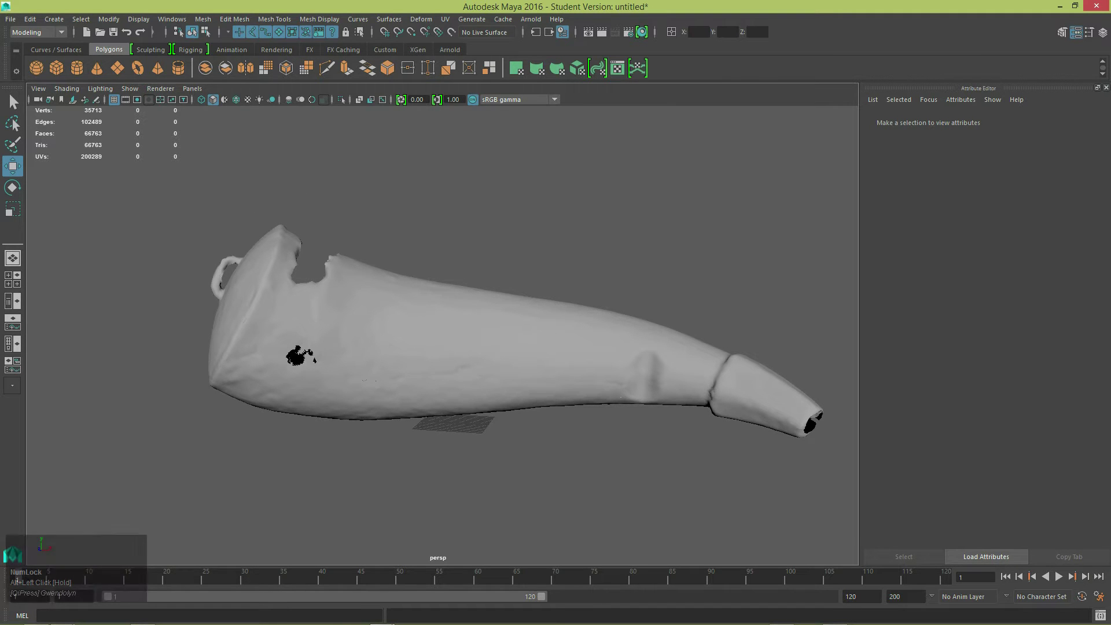
# - Save the scene as a Maya Binary file named powderhorn_combined in the powderhorn folder, accepting the student version notice
pyautogui.click(113, 32)
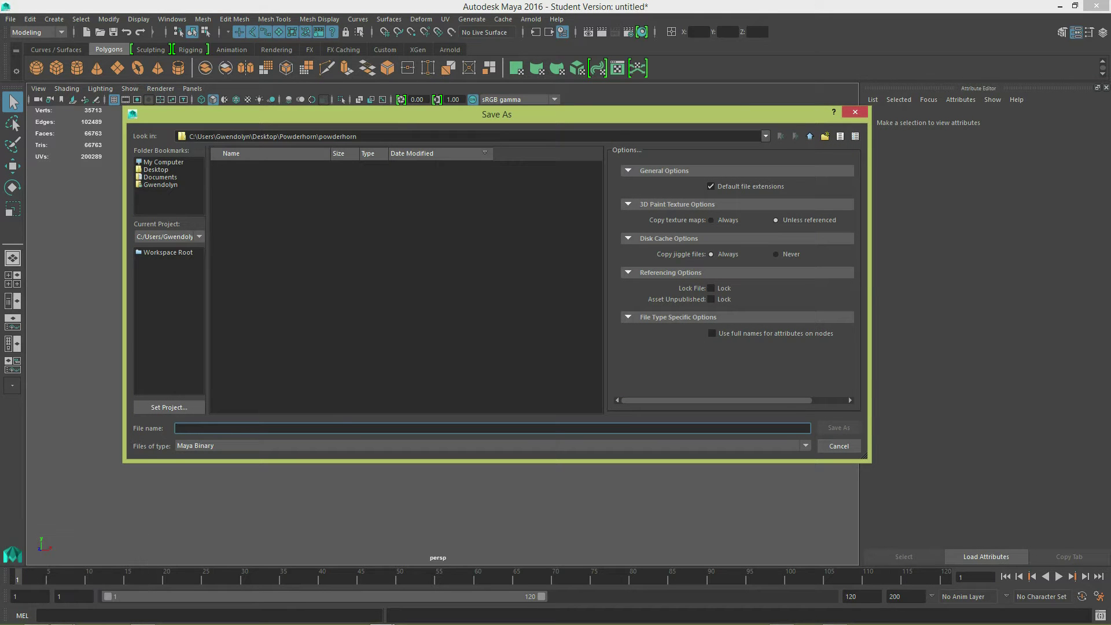
pyautogui.write('powderhorn_combined')
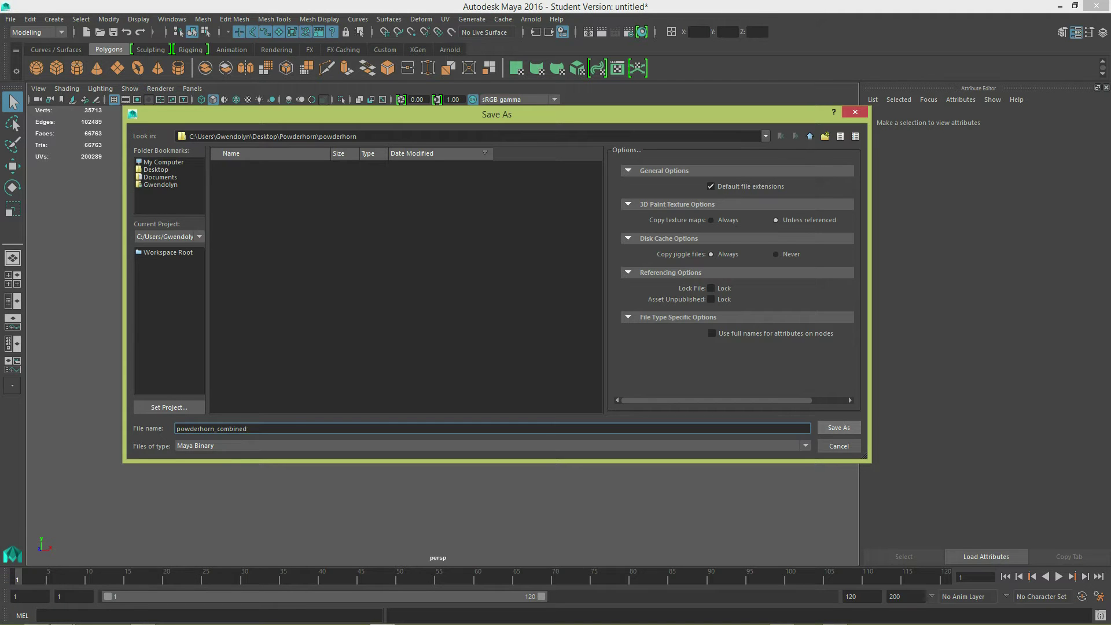
pyautogui.click(838, 427)
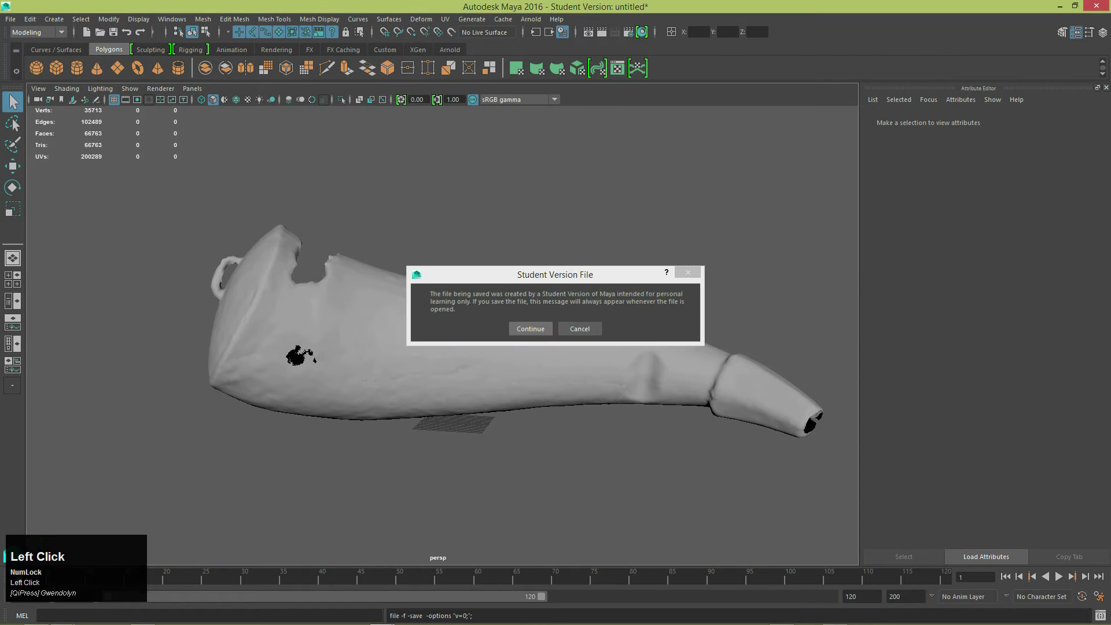
pyautogui.click(531, 328)
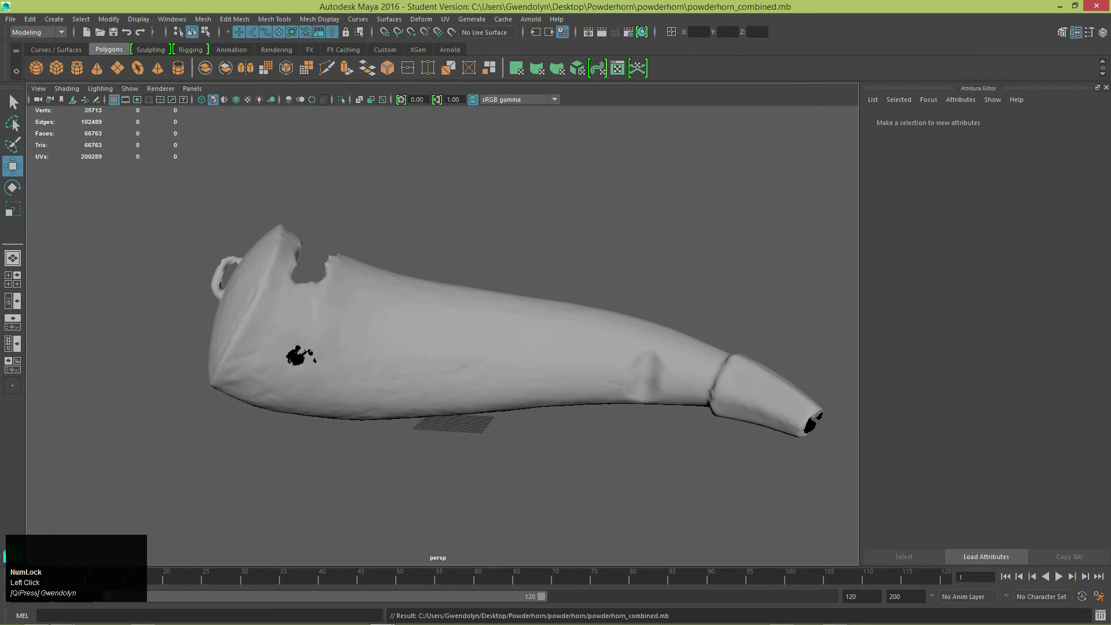
# - Select both horn halves and export the selection as an OBJ file named powderhorn_combined in the powderhorn folder
pyautogui.keyDown('alt'); pyautogui.moveTo(531, 328); pyautogui.dragTo(444, 328, button='right'); pyautogui.keyUp('alt')
pyautogui.moveTo(284, 232); pyautogui.dragTo(742, 467)
pyautogui.moveTo(484, 332)
pyautogui.keyDown('alt'); pyautogui.mouseDown()
pyautogui.moveTo(448, 263)
pyautogui.moveTo(424, 255)
pyautogui.moveTo(441, 287)
pyautogui.moveTo(498, 328)
pyautogui.mouseUp(); pyautogui.keyUp('alt')
pyautogui.keyDown('alt'); pyautogui.moveTo(361, 348); pyautogui.dragTo(368, 355); pyautogui.keyUp('alt')
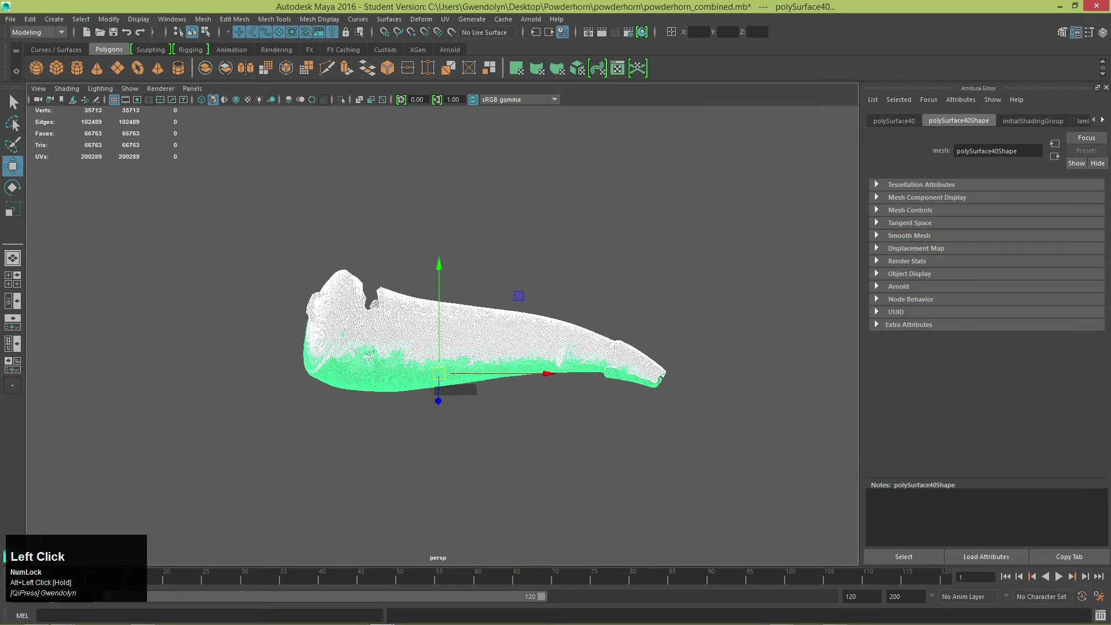
pyautogui.click(11, 18)
pyautogui.click(35, 168)
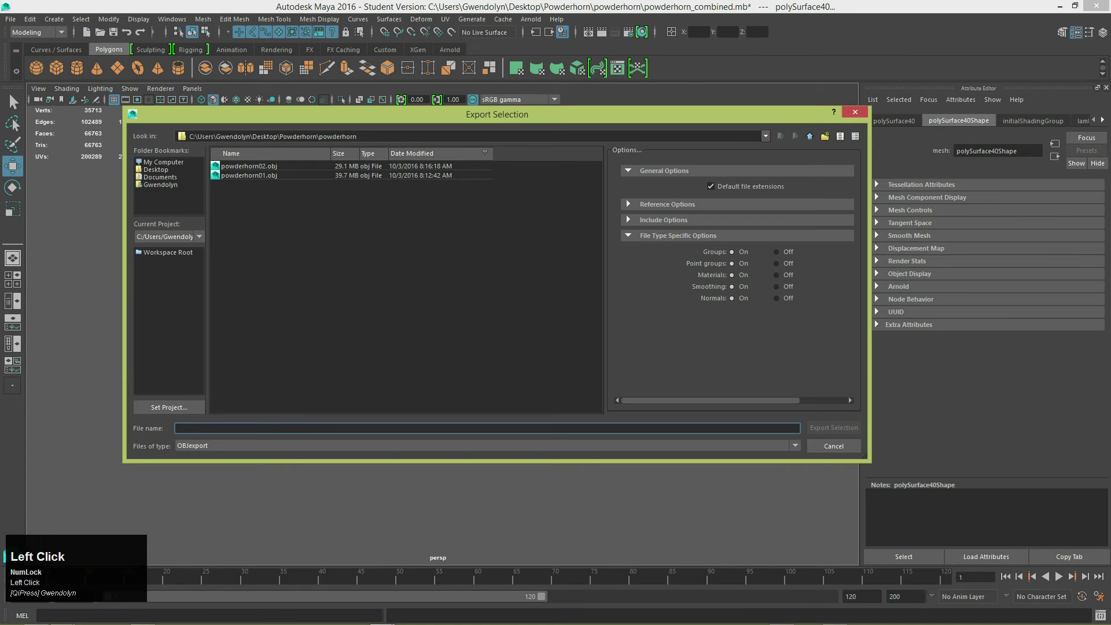
pyautogui.write('powderhorn')
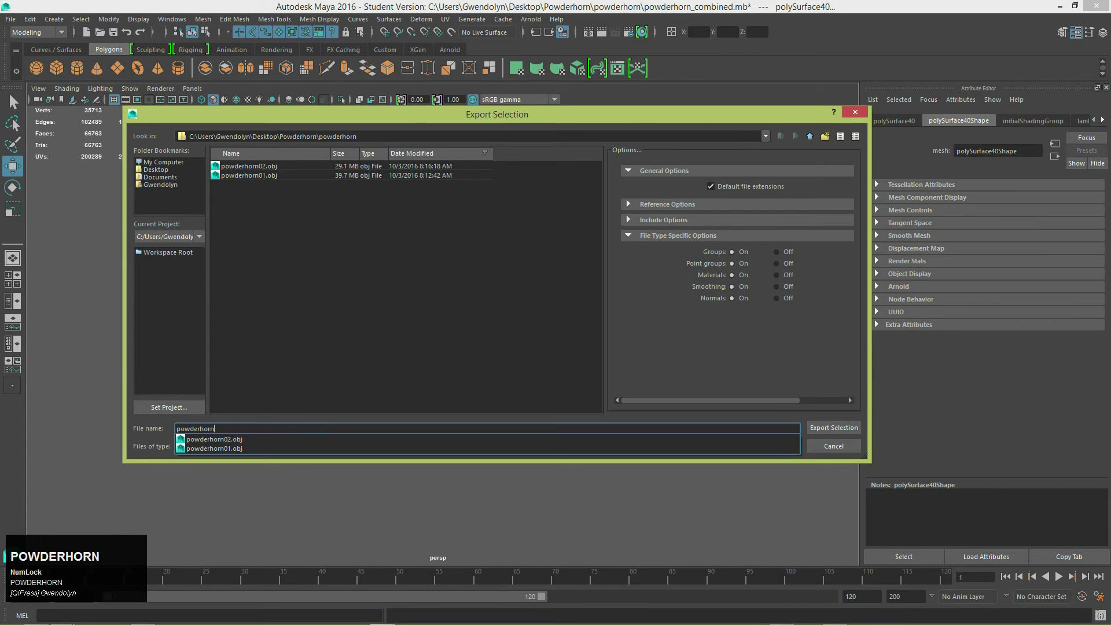
pyautogui.write('_c')
pyautogui.press('BackSpace')
pyautogui.press('BackSpace')
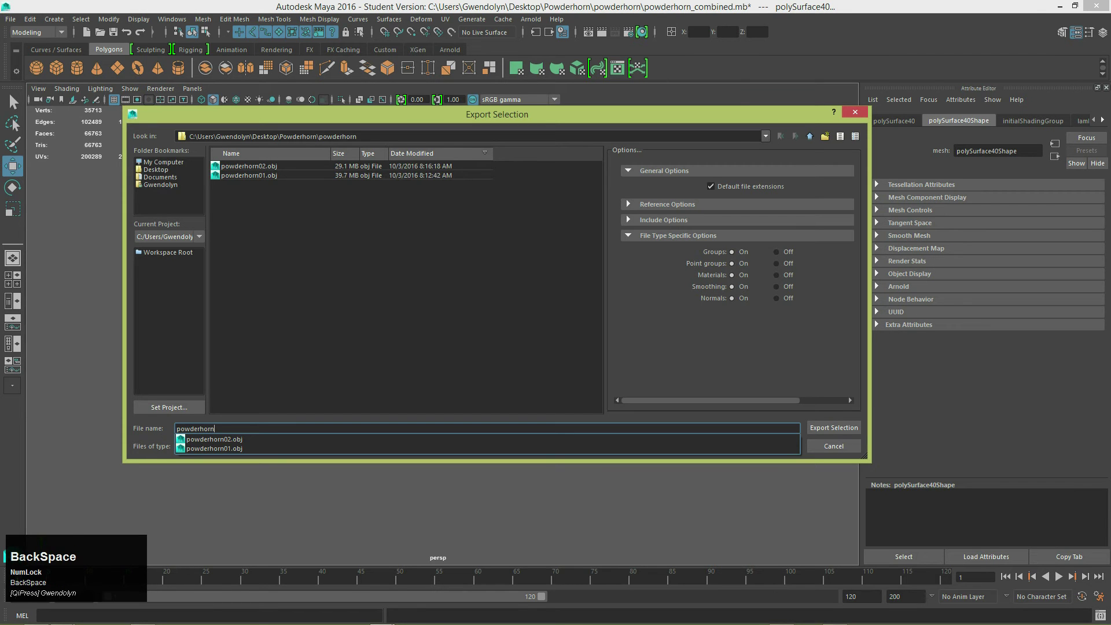
pyautogui.write('_combined')
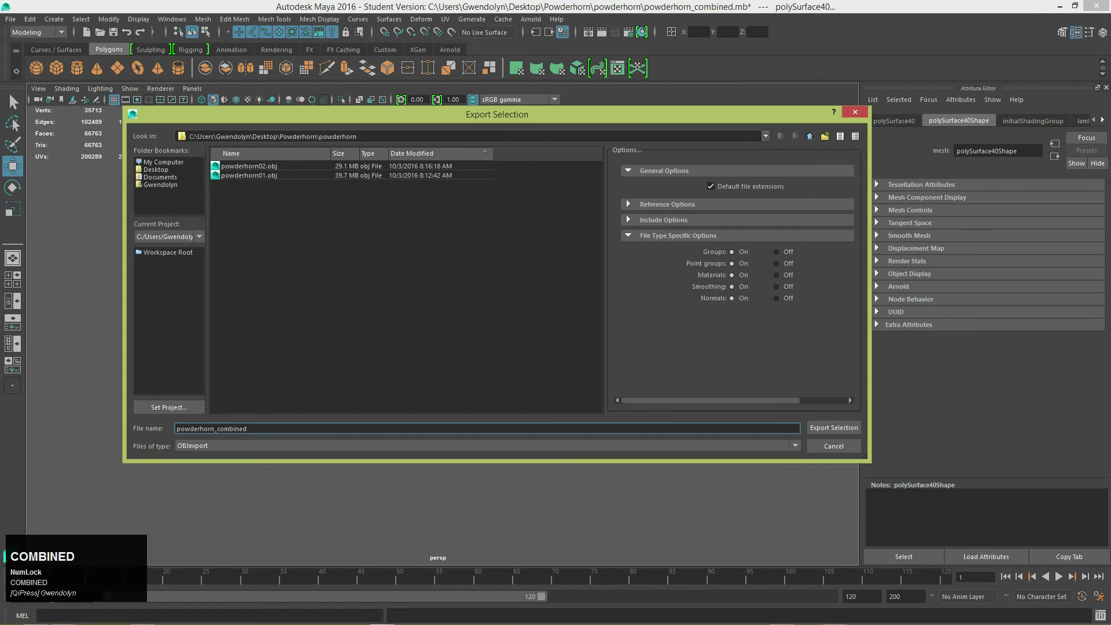
pyautogui.press('Return')
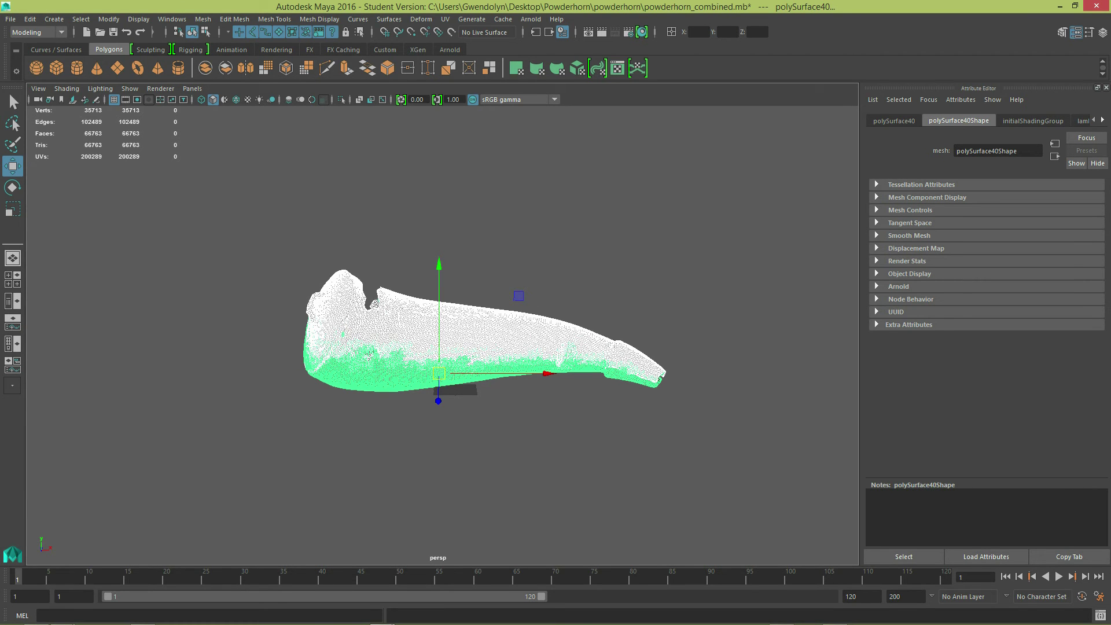
# - Clear the horn selection and minimize Maya to get to the desktop
pyautogui.click(579, 231)
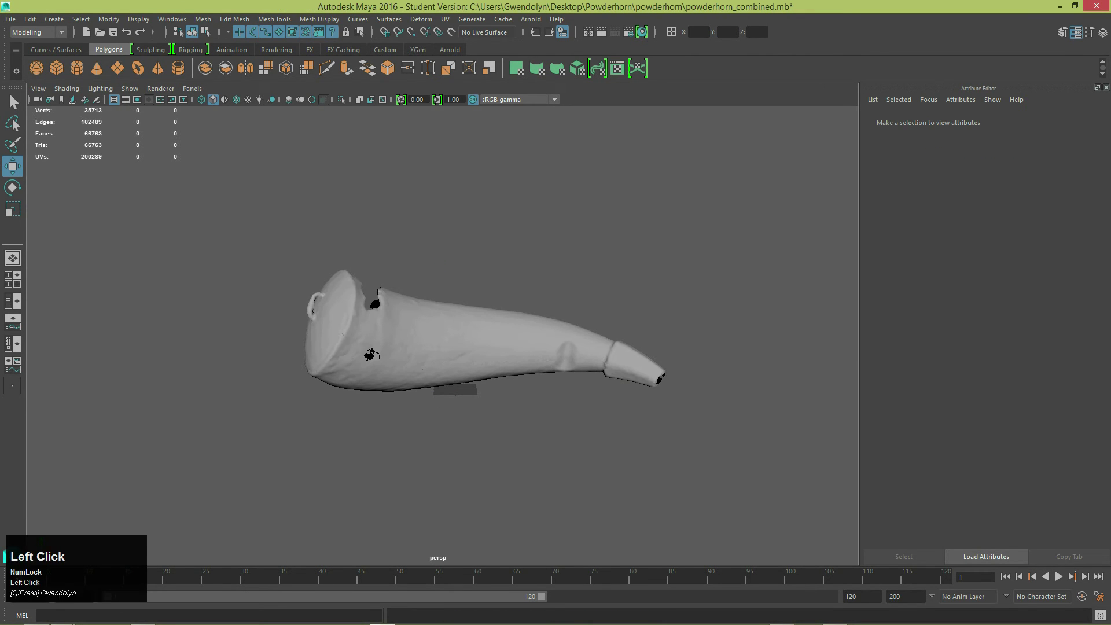
pyautogui.click(370, 354)
pyautogui.click(1059, 6)
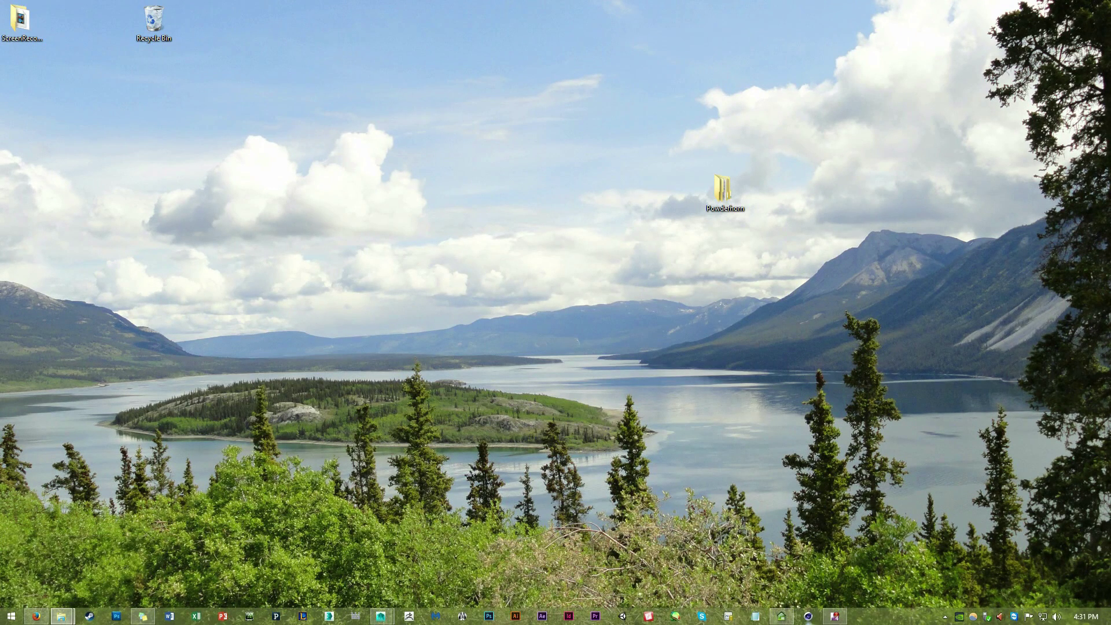
pyautogui.click(835, 618)
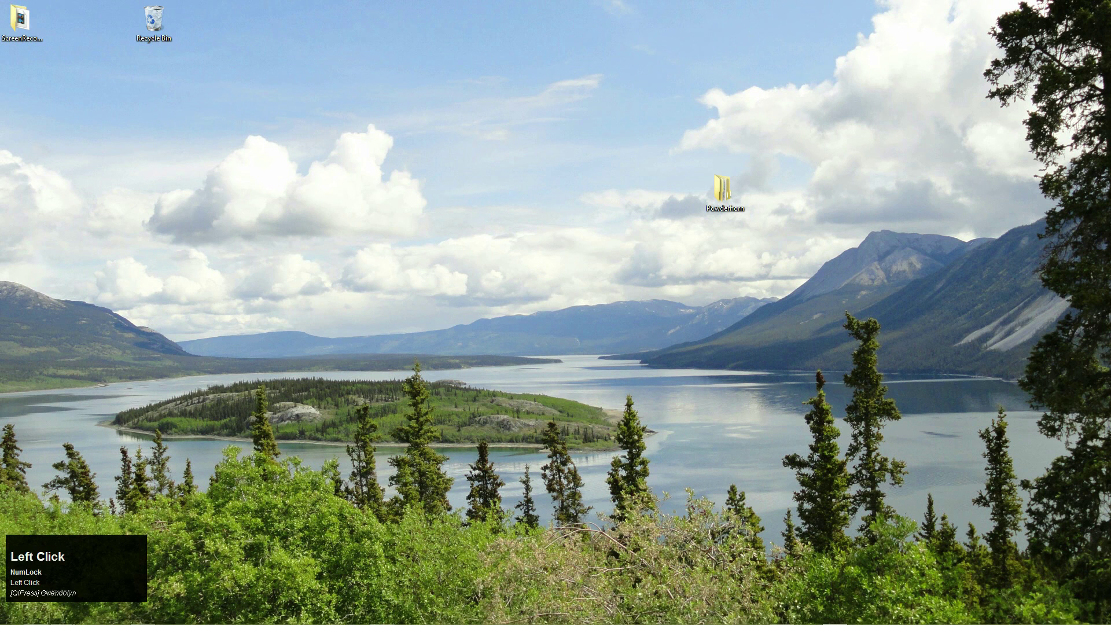